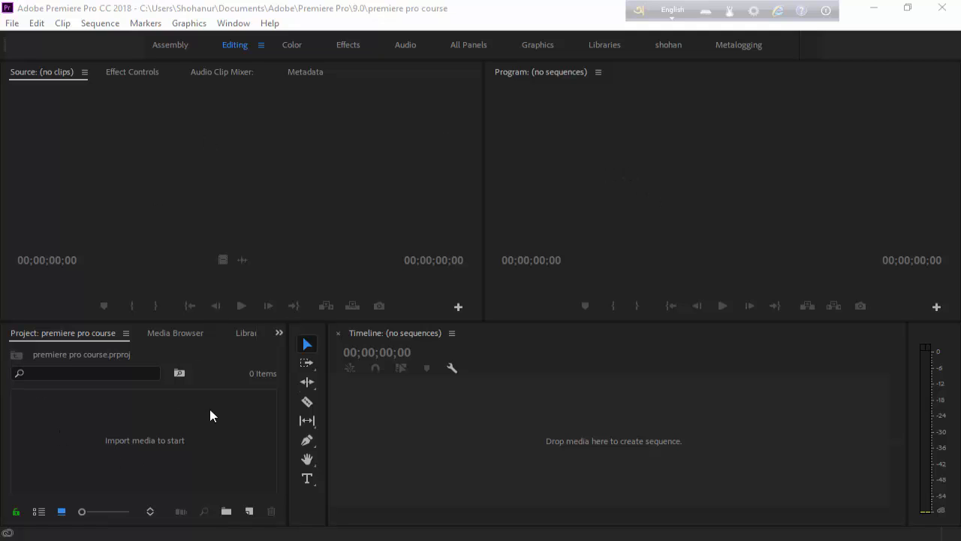
- Import the three nature and drone video files from the Documents folder into the project
{"action": "double_click", "coordinate": [129, 415]}
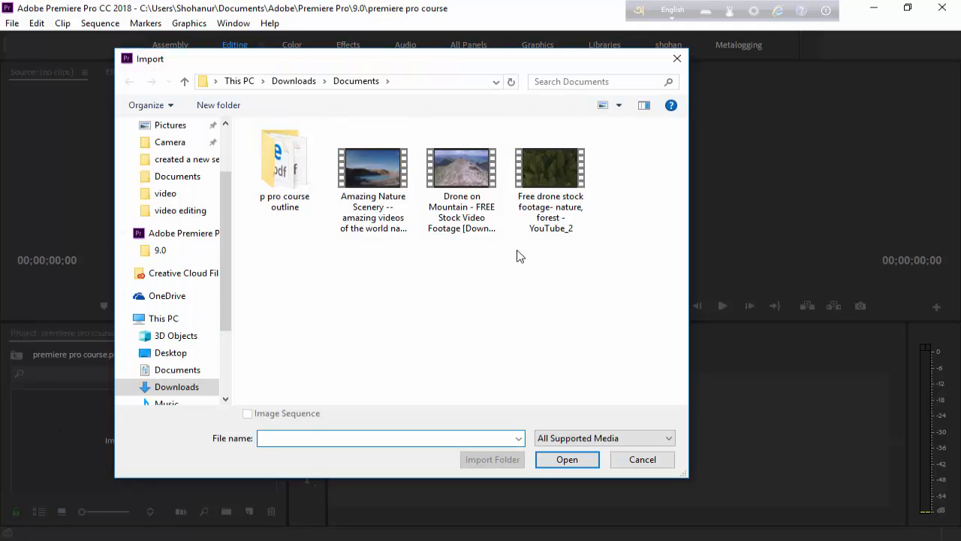
{"action": "left_click_drag", "start_coordinate": [589, 288], "coordinate": [364, 177]}
{"action": "left_click", "coordinate": [567, 459]}
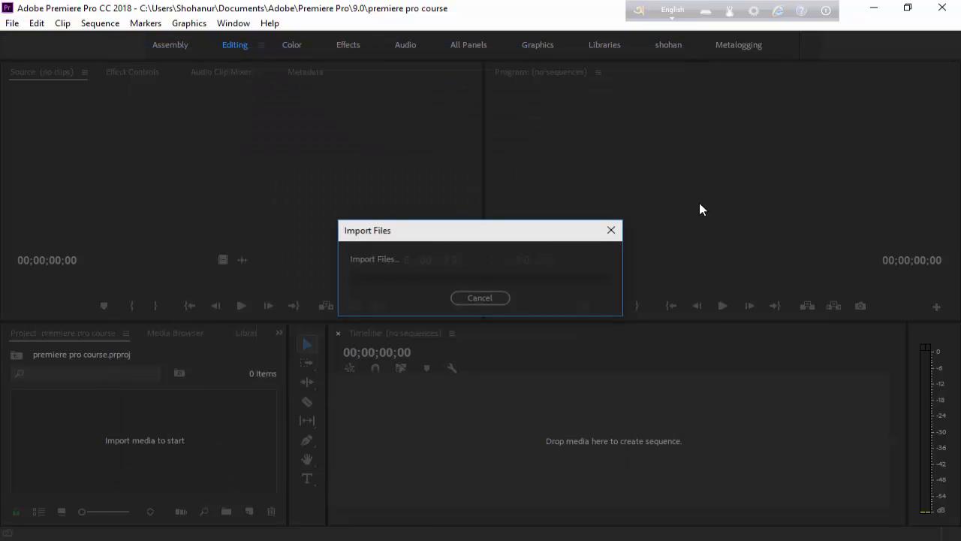
{"action": "left_click", "coordinate": [200, 453]}
{"action": "scroll", "coordinate": [199, 452], "scroll_direction": "up", "scroll_amount": 2}
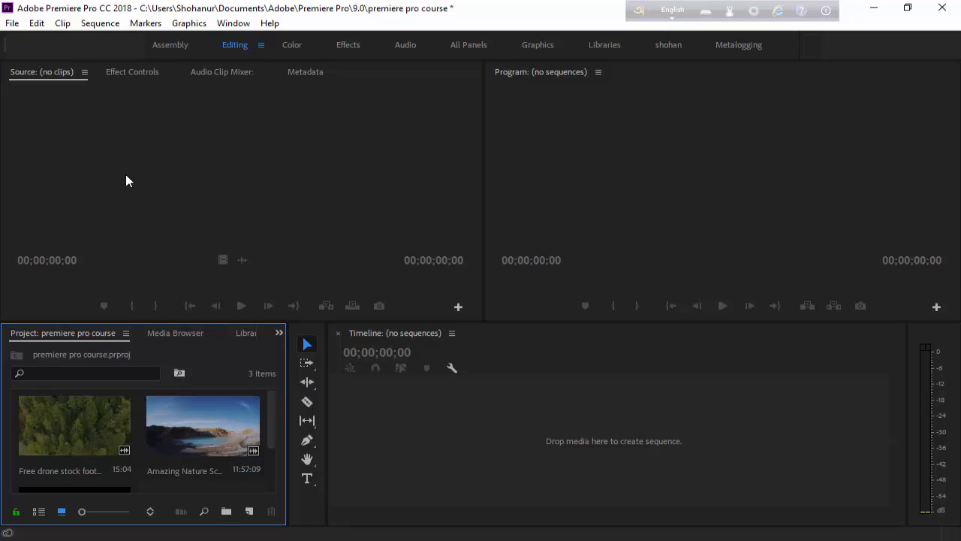
- Open the Amazing Nature Scenery clip in the Source Monitor
{"action": "right_click", "coordinate": [185, 413]}
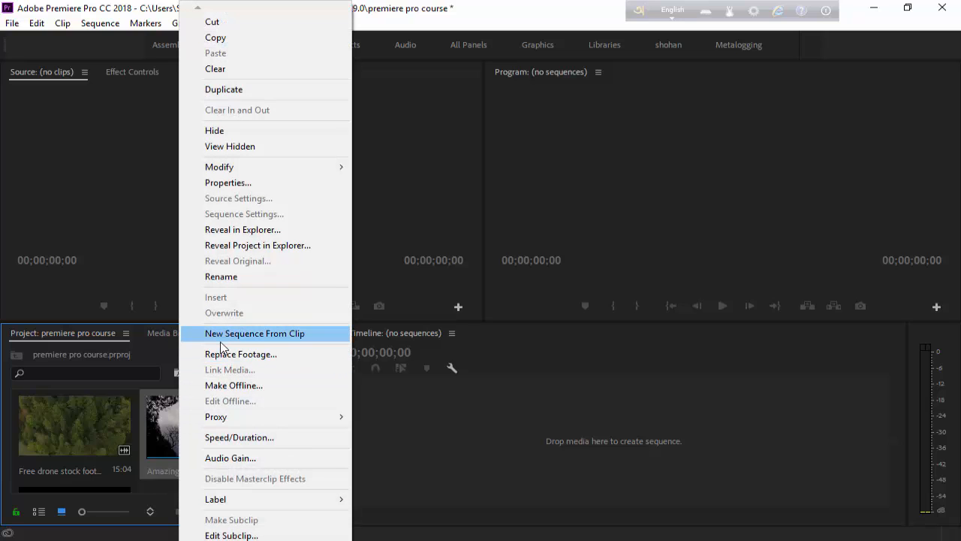
{"action": "mouse_move", "coordinate": [198, 540]}
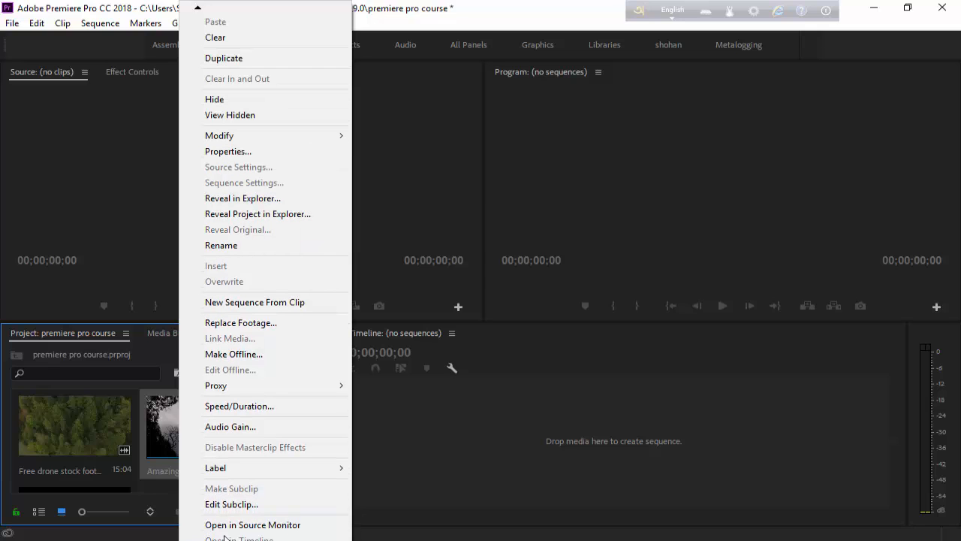
{"action": "left_click", "coordinate": [274, 525]}
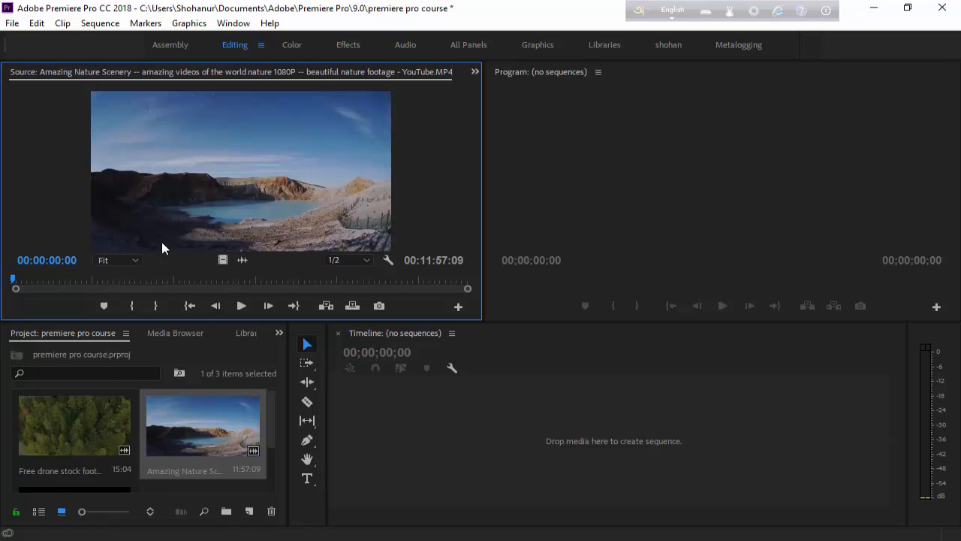
- Try the source preview at 25%, 10% and 100% zoom, and return it to Fit
{"action": "left_click", "coordinate": [120, 260]}
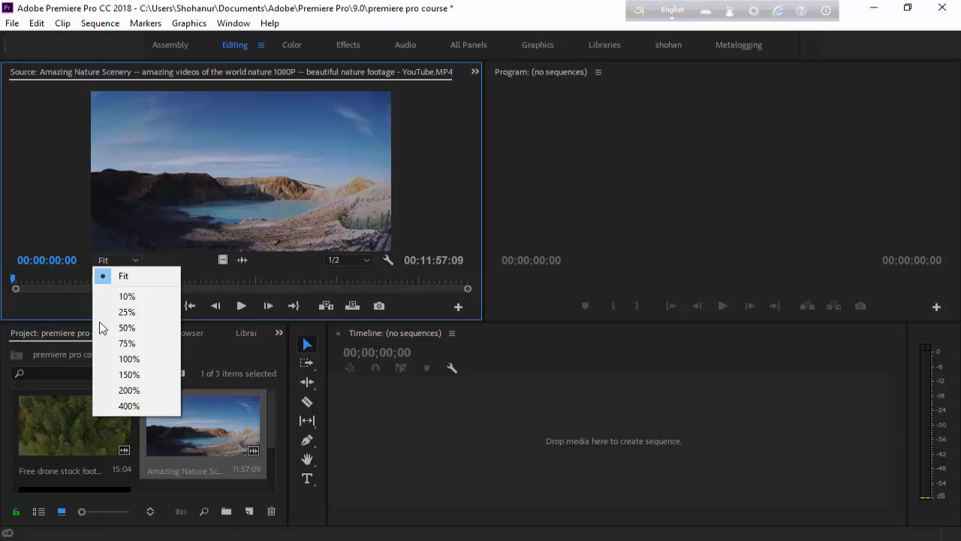
{"action": "left_click", "coordinate": [124, 312]}
{"action": "left_click", "coordinate": [117, 260]}
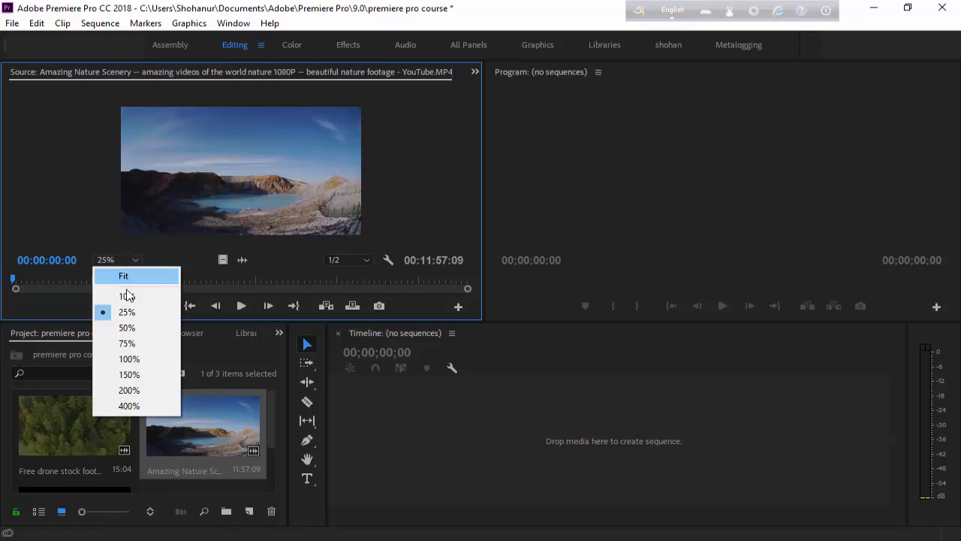
{"action": "left_click", "coordinate": [127, 296]}
{"action": "left_click", "coordinate": [119, 261]}
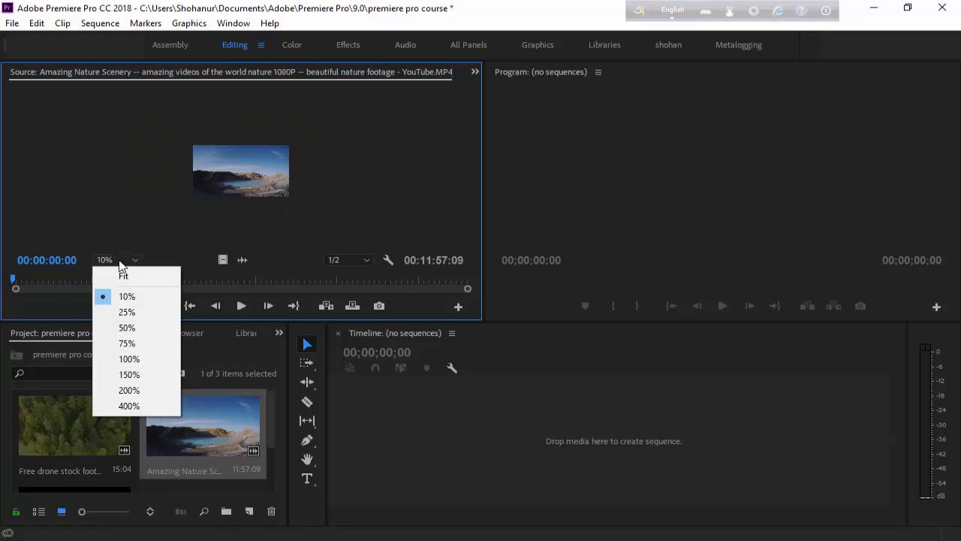
{"action": "left_click", "coordinate": [129, 359]}
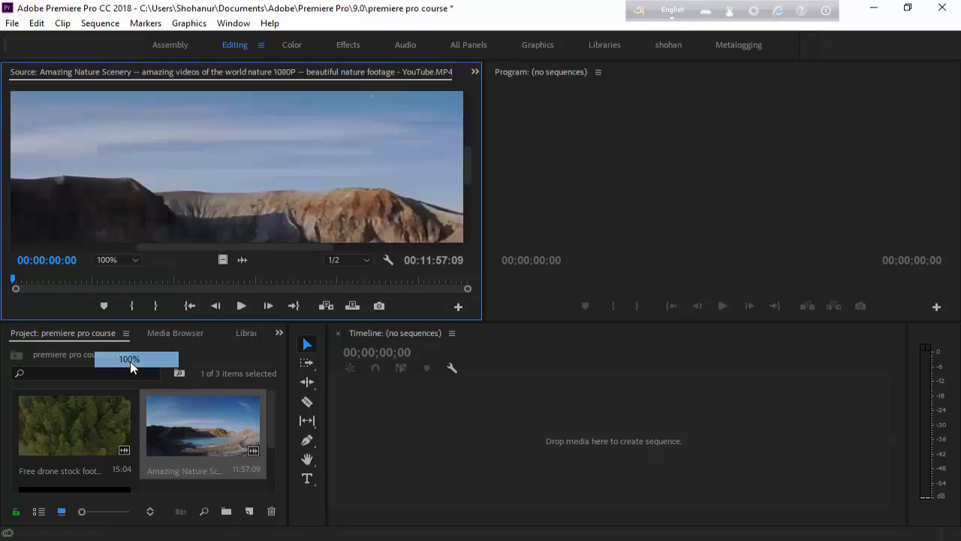
{"action": "left_click", "coordinate": [129, 261]}
{"action": "left_click", "coordinate": [138, 276]}
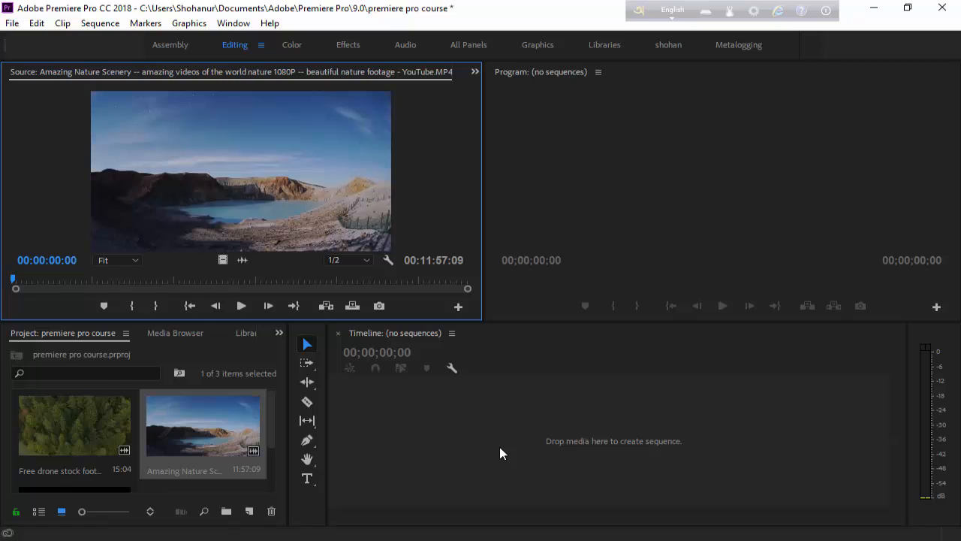
- Set the Source Monitor's playback resolution to Full
{"action": "left_click", "coordinate": [347, 259]}
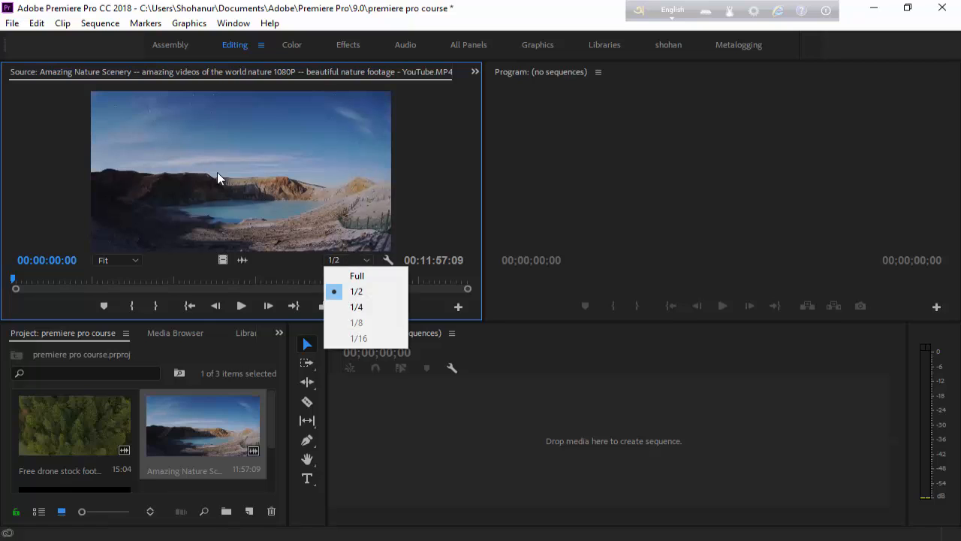
{"action": "left_click", "coordinate": [347, 276]}
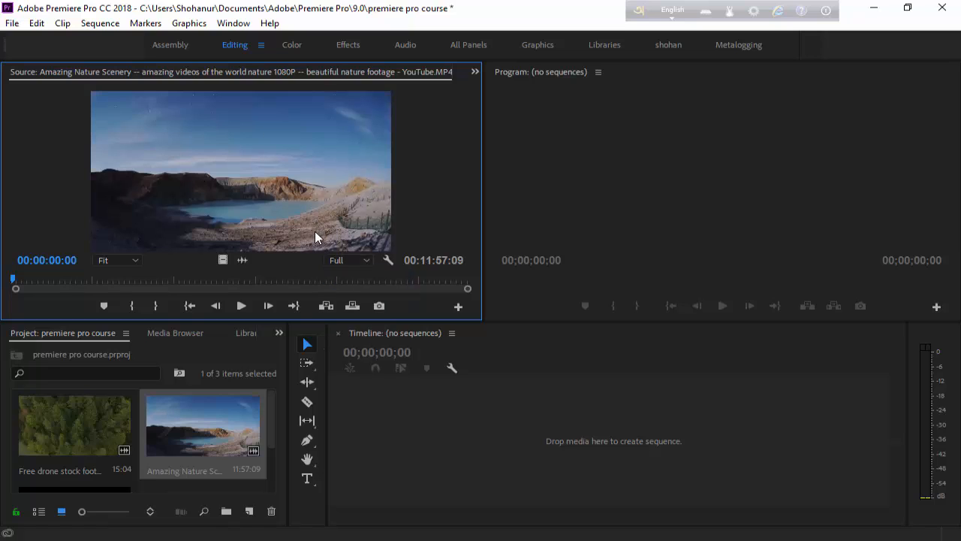
{"action": "left_click", "coordinate": [355, 260]}
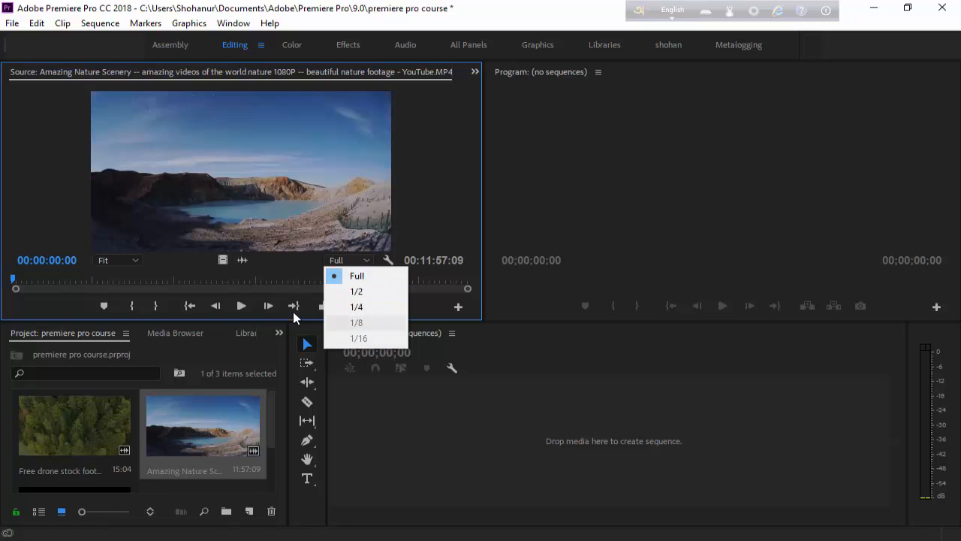
{"action": "left_click", "coordinate": [290, 266]}
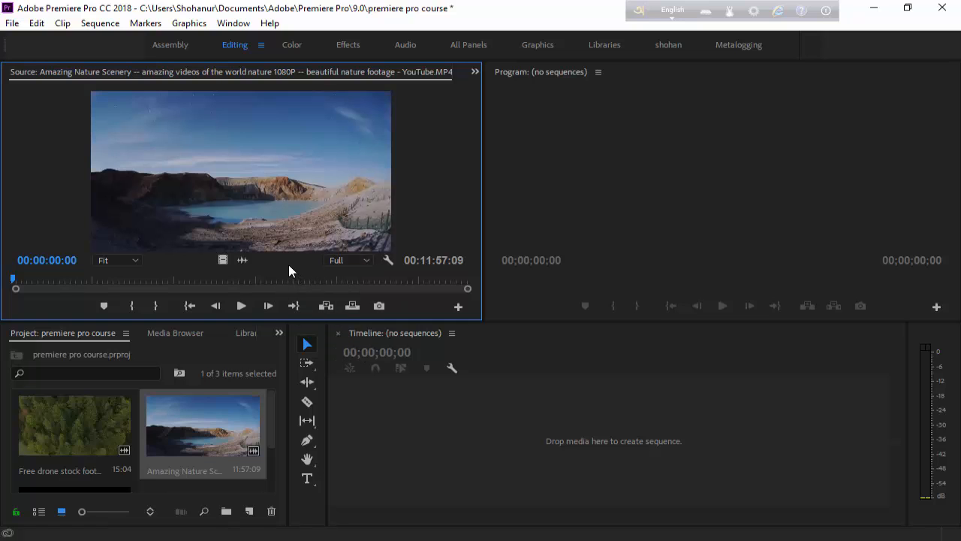
{"action": "left_click", "coordinate": [390, 259]}
{"action": "left_click", "coordinate": [322, 244]}
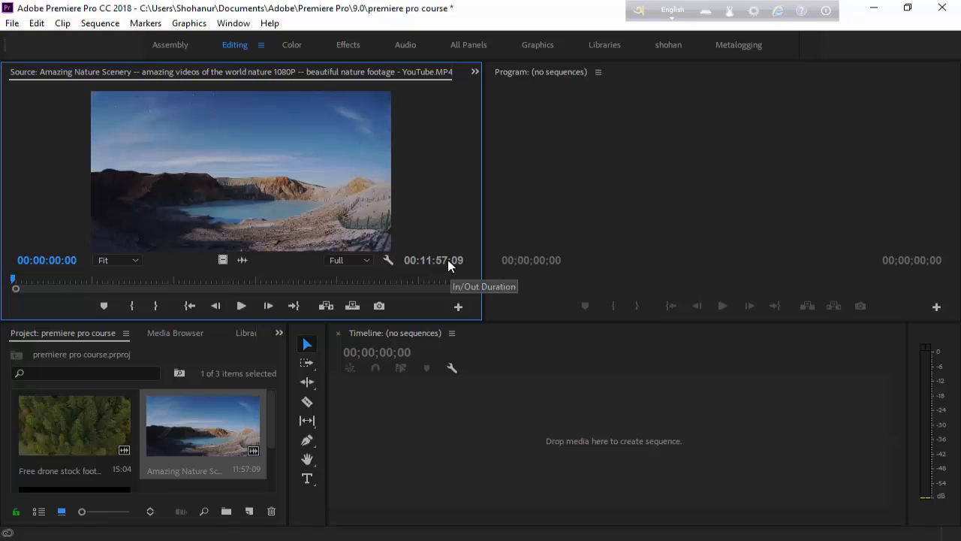
- Play the first few seconds of the source clip, stop playback and return the playhead to the start
{"action": "left_click", "coordinate": [241, 305]}
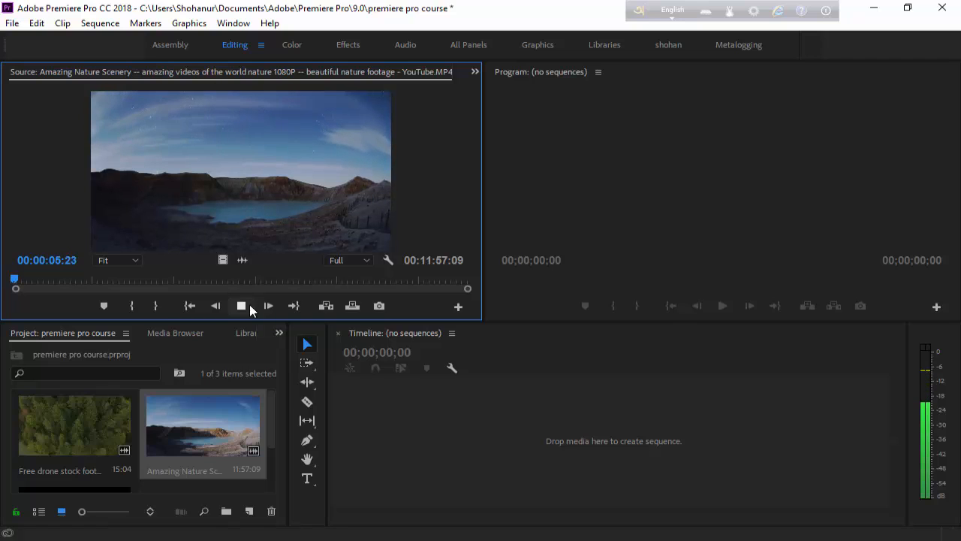
{"action": "left_click", "coordinate": [250, 304]}
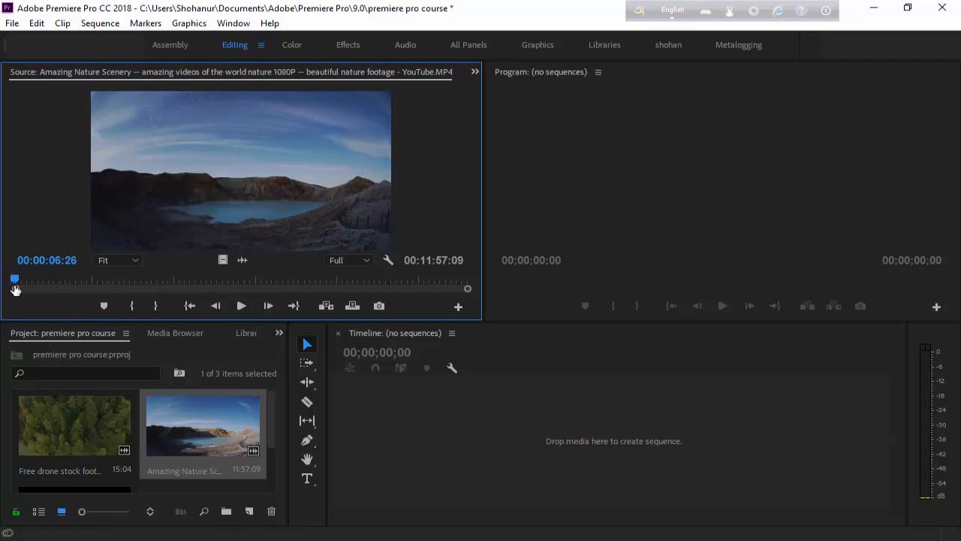
{"action": "left_click_drag", "start_coordinate": [15, 289], "coordinate": [12, 284]}
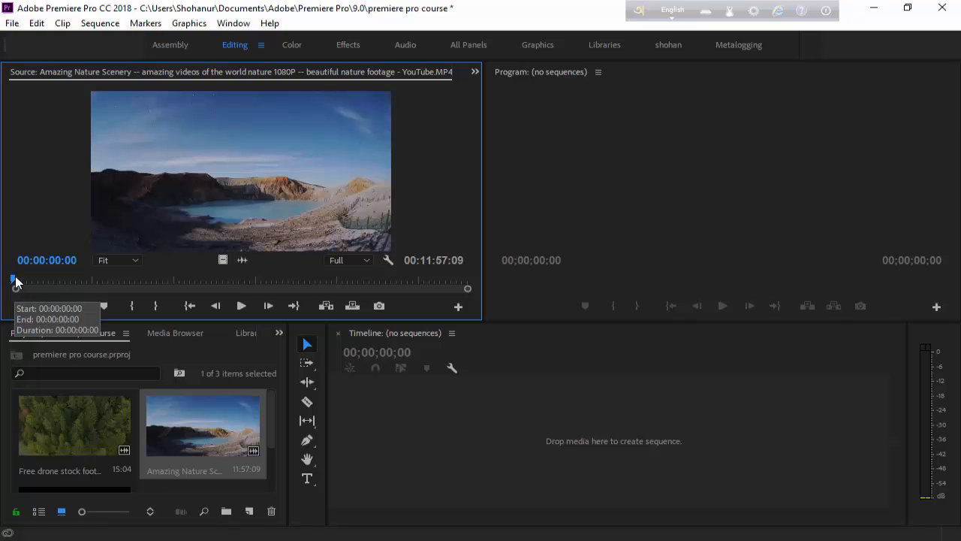
- Mark the source clip's out point at about 00:01:00:27
{"action": "left_click_drag", "start_coordinate": [15, 281], "coordinate": [48, 279]}
{"action": "left_click", "coordinate": [48, 260]}
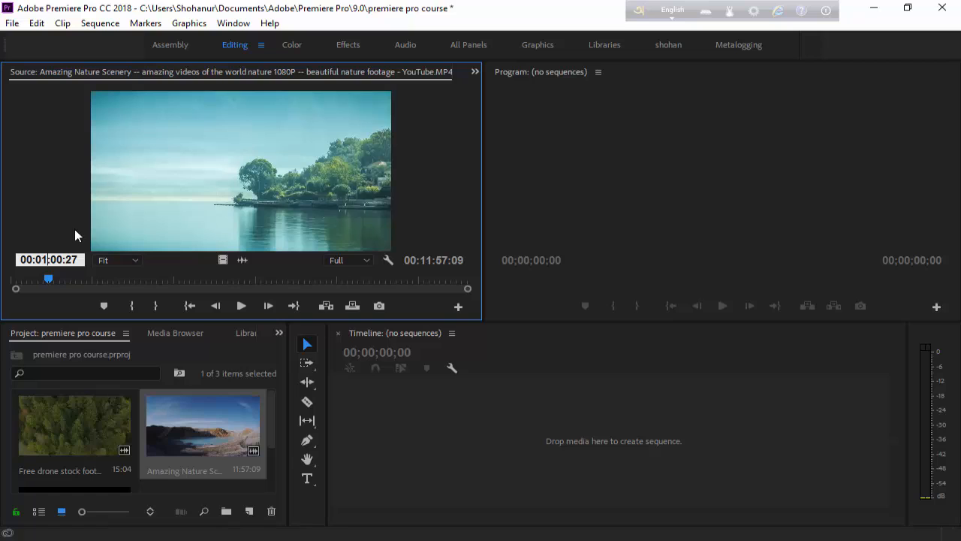
{"action": "left_click", "coordinate": [42, 203]}
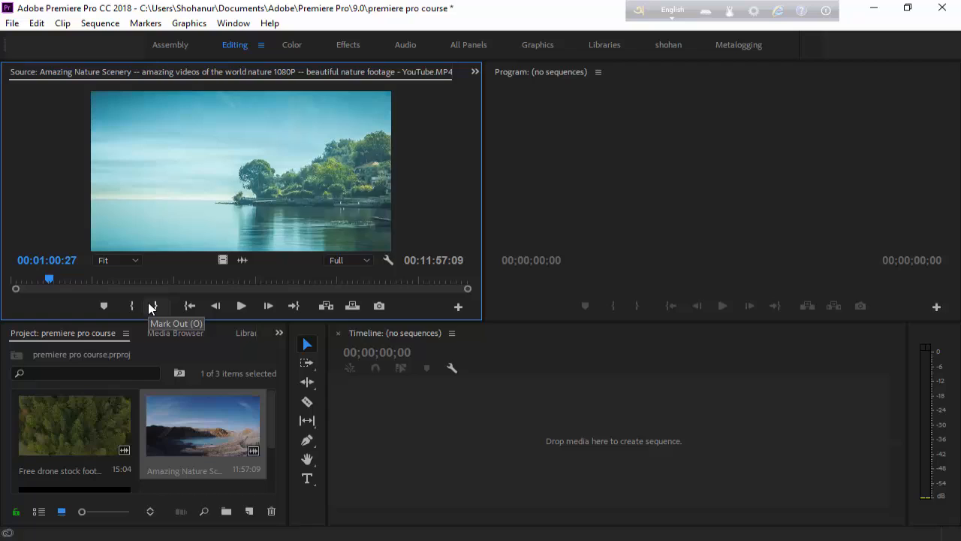
{"action": "left_click", "coordinate": [153, 305]}
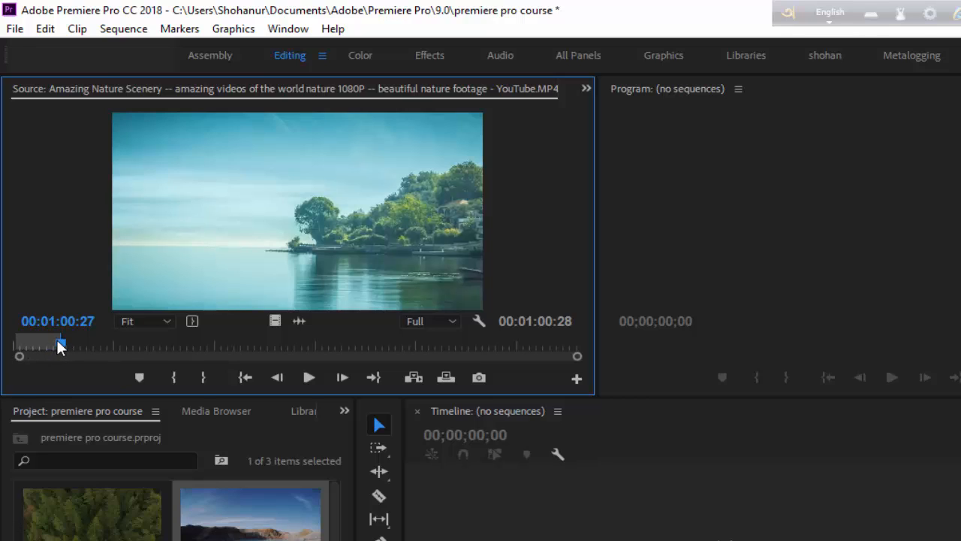
- Mark the source clip's in point at 00:00:00:00 and scrub into the marked range to about 00:00:21:06
{"action": "left_click_drag", "start_coordinate": [58, 344], "coordinate": [8, 347]}
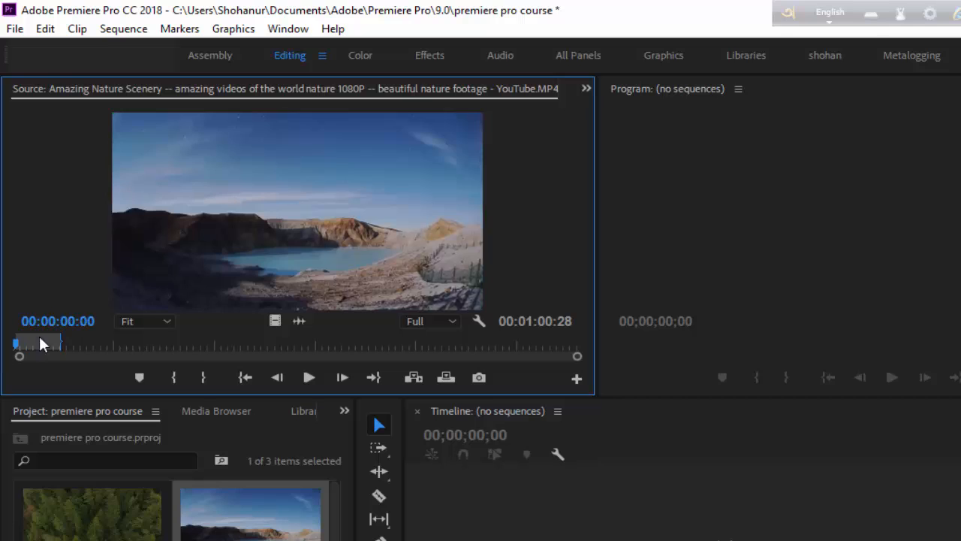
{"action": "left_click", "coordinate": [173, 377]}
{"action": "left_click_drag", "start_coordinate": [15, 344], "coordinate": [32, 347]}
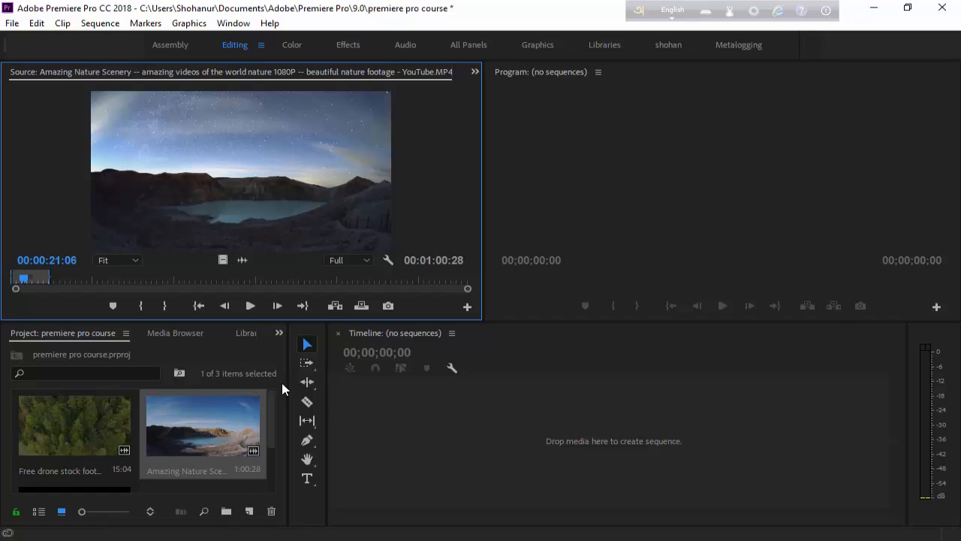
- Create a sequence by placing the marked source range on the empty timeline, and scrub through it to about 00:00:54:22
{"action": "left_click_drag", "start_coordinate": [219, 158], "coordinate": [407, 438]}
{"action": "left_click_drag", "start_coordinate": [408, 439], "coordinate": [408, 438]}
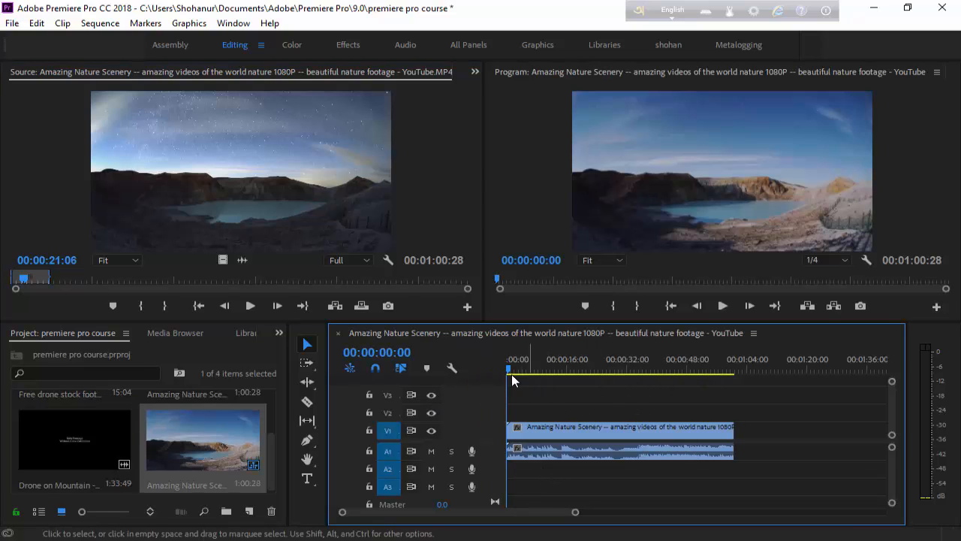
{"action": "left_click", "coordinate": [605, 368]}
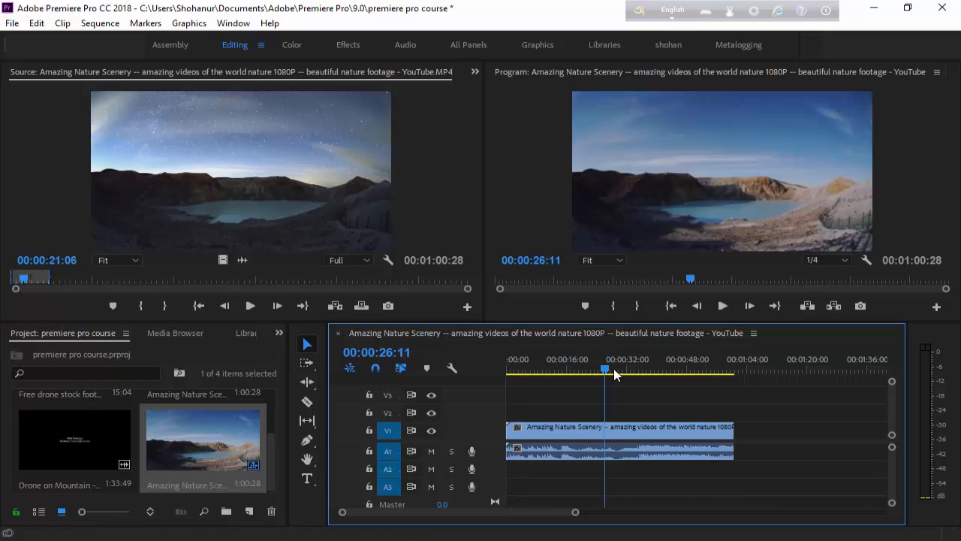
{"action": "left_click_drag", "start_coordinate": [614, 374], "coordinate": [728, 392]}
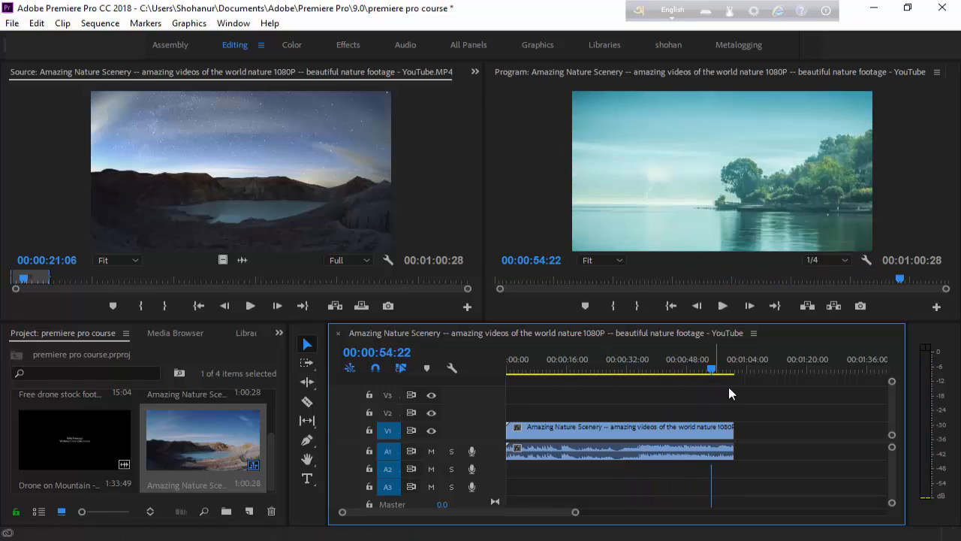
- Delete the video and audio clips from the timeline and return the sequence playhead to 00:00:00:00
{"action": "left_click_drag", "start_coordinate": [808, 406], "coordinate": [528, 499]}
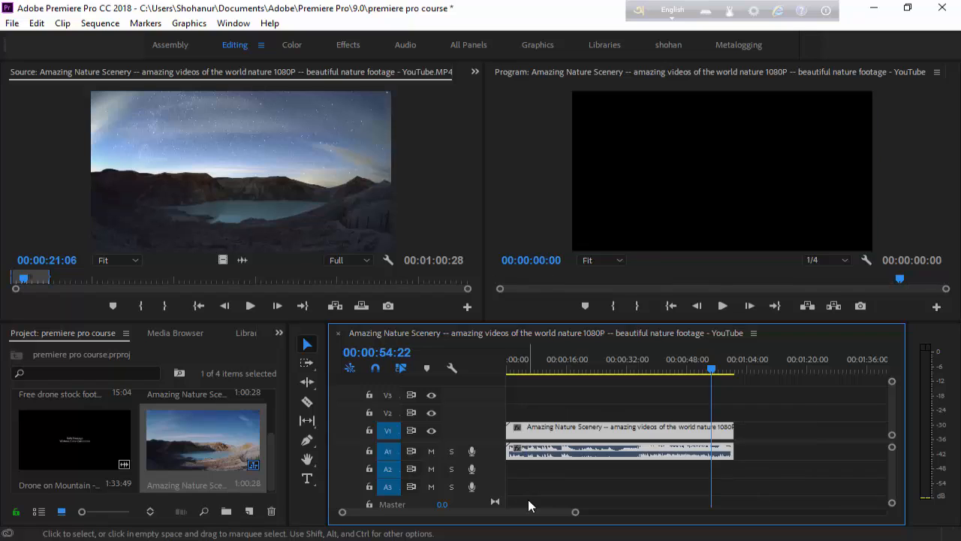
{"action": "key", "text": "Delete"}
{"action": "left_click_drag", "start_coordinate": [536, 368], "coordinate": [498, 376]}
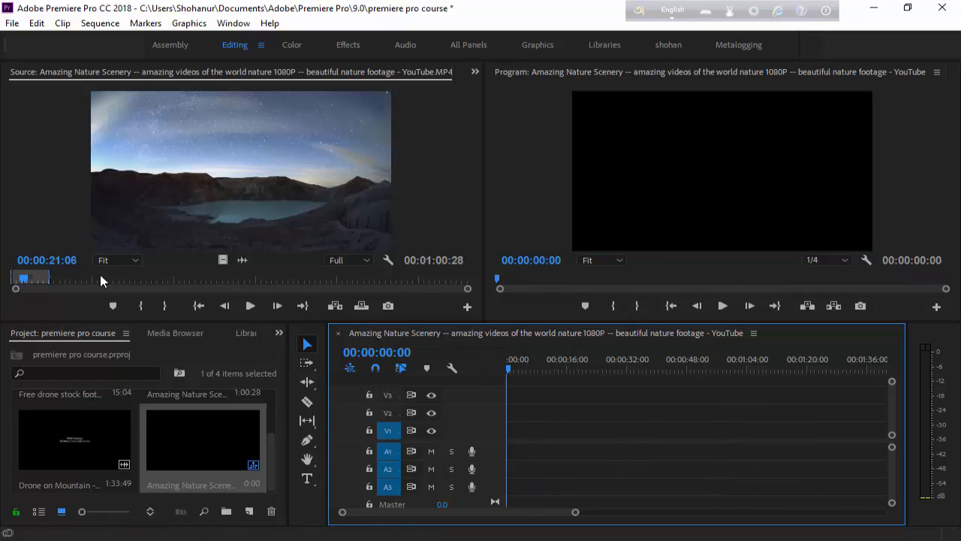
- Try marking a new in point on the source clip at about 00:04:12:02, and undo it
{"action": "left_click_drag", "start_coordinate": [151, 280], "coordinate": [171, 280]}
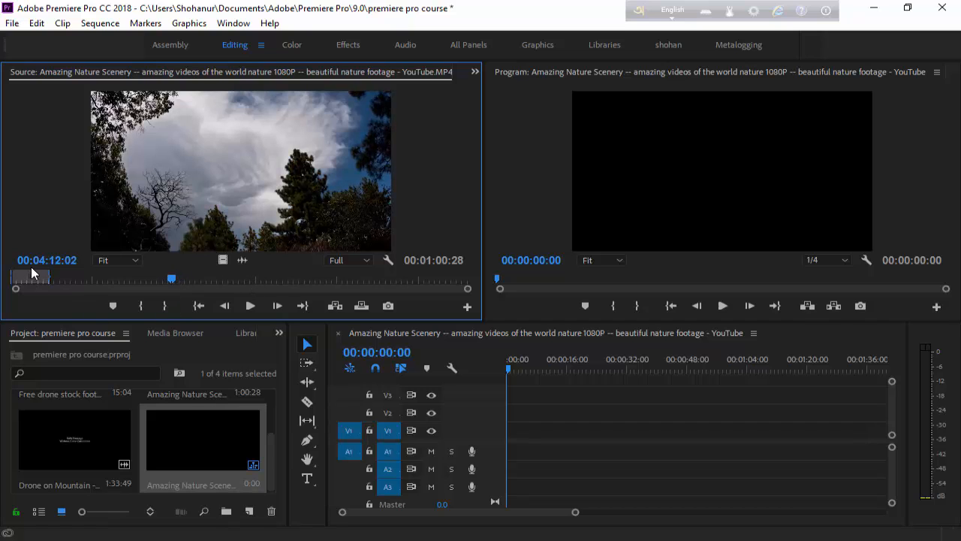
{"action": "left_click", "coordinate": [142, 306]}
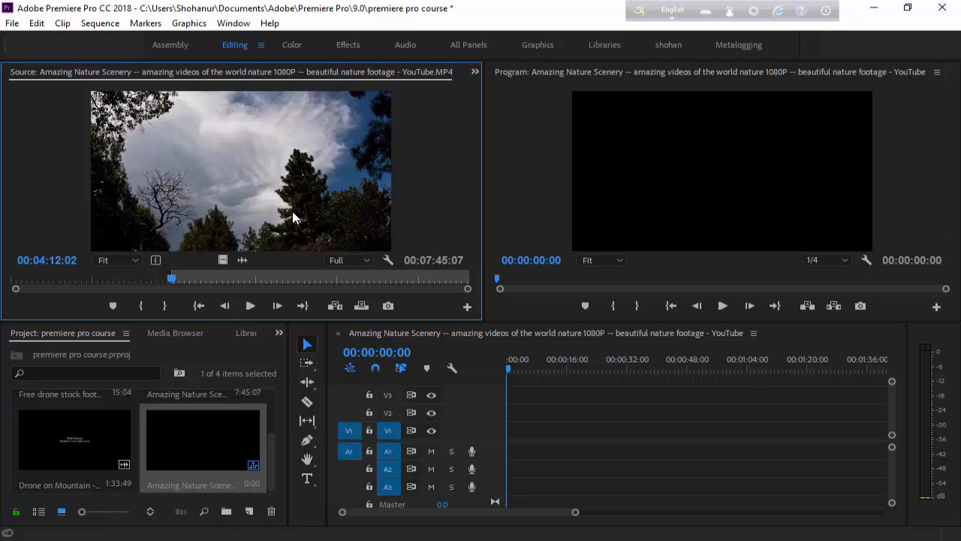
{"action": "key", "text": "ctrl+z"}
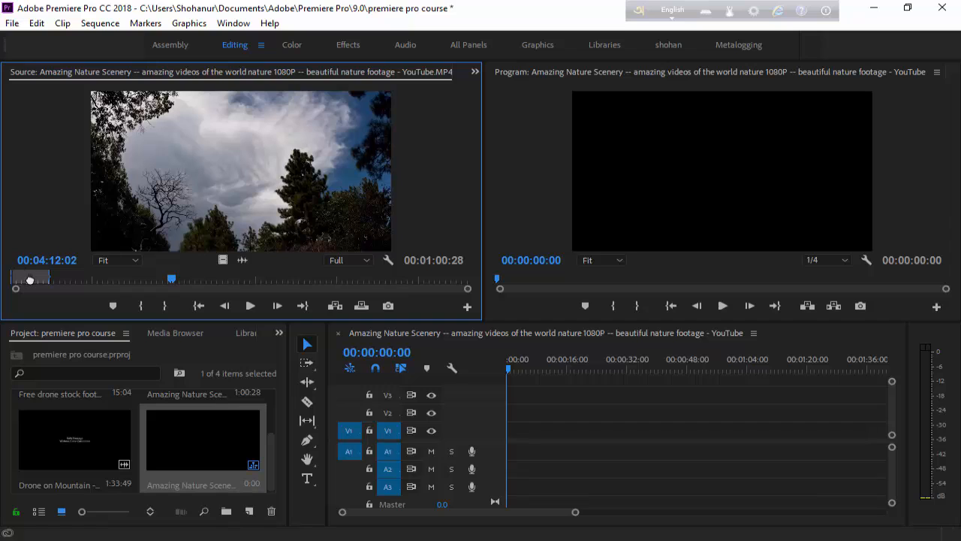
- Make a subclip from the marked source range and name it test
{"action": "left_click", "coordinate": [63, 23]}
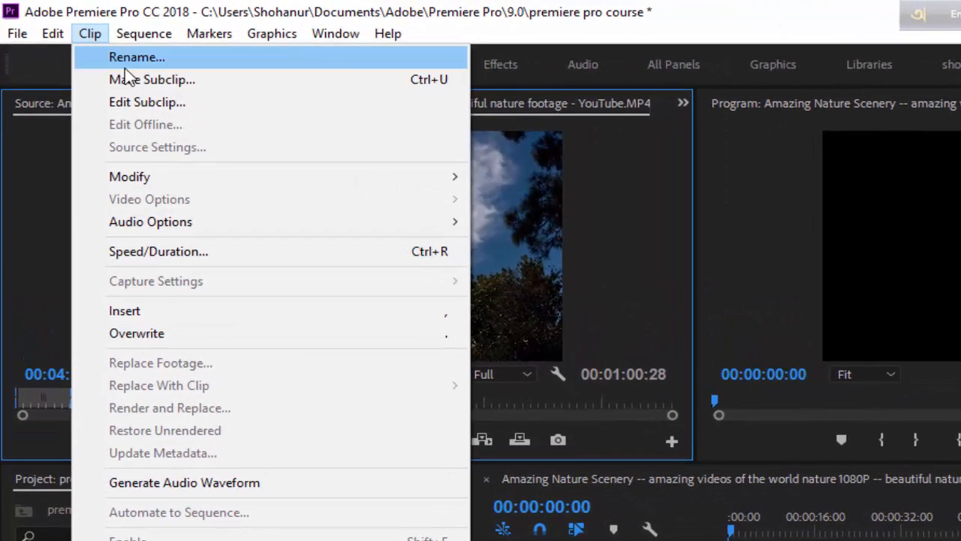
{"action": "left_click", "coordinate": [129, 79]}
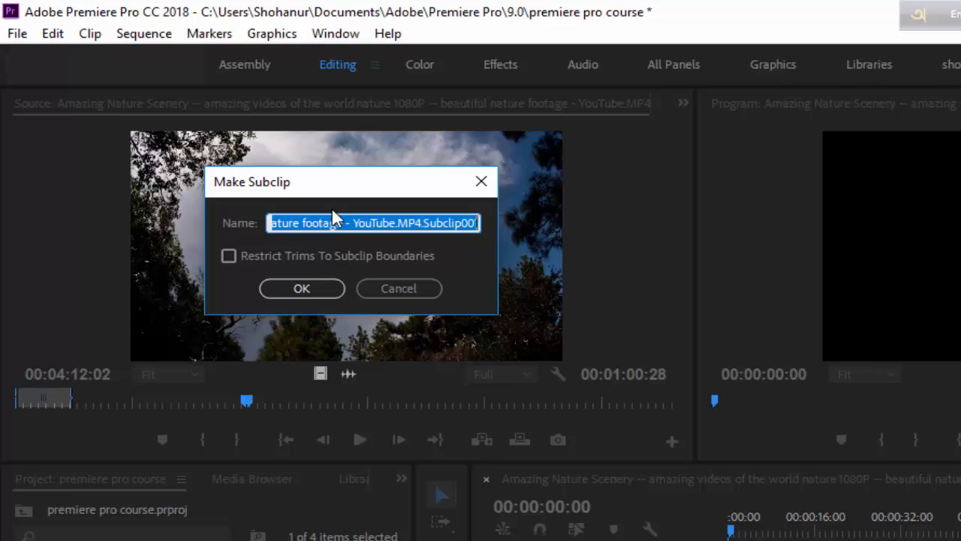
{"action": "type", "text": "test"}
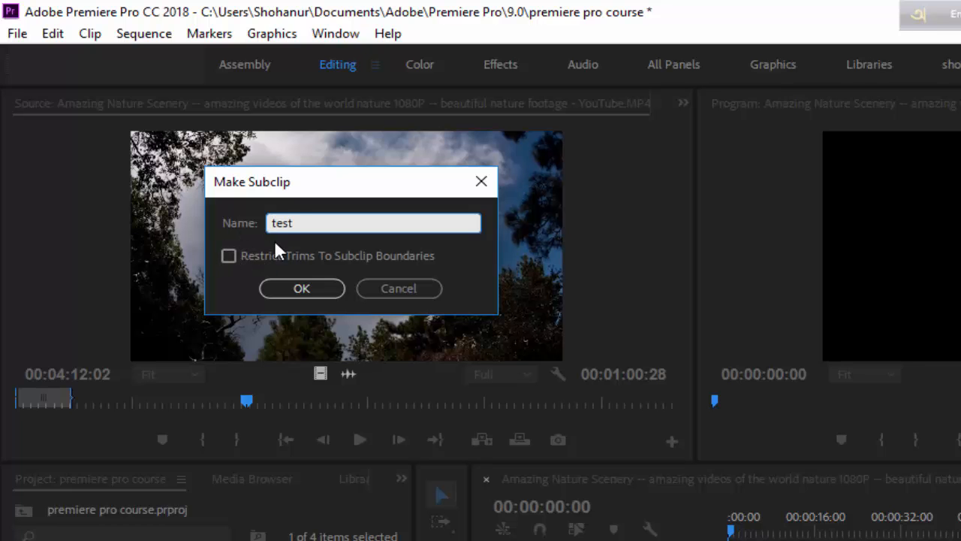
{"action": "left_click", "coordinate": [291, 288]}
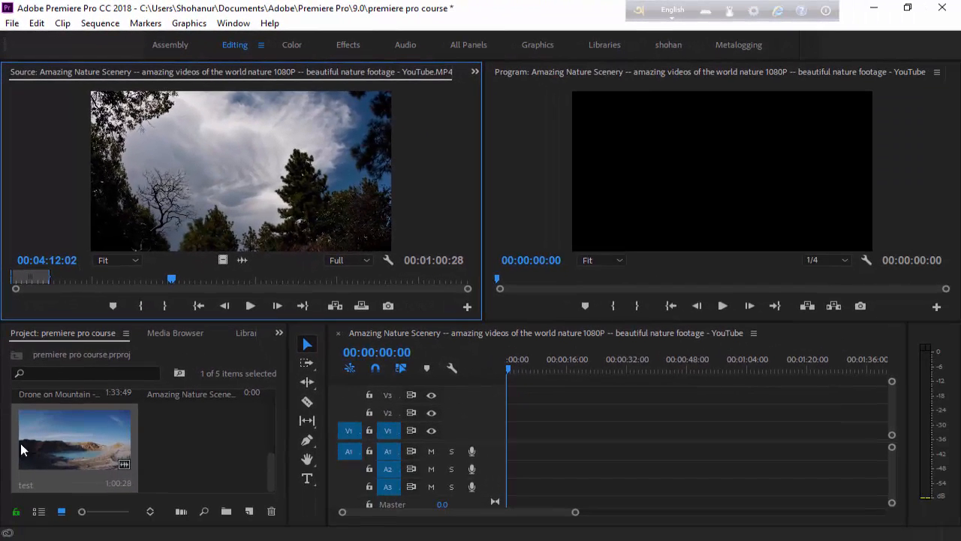
- Switch the project items to list view and find the test subclip among them
{"action": "scroll", "coordinate": [150, 465], "scroll_direction": "up", "scroll_amount": 2}
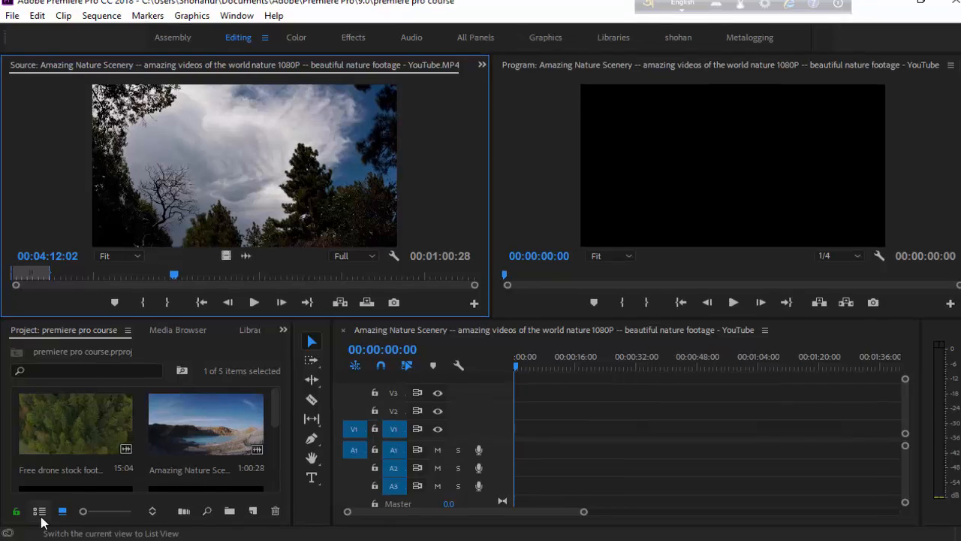
{"action": "left_click", "coordinate": [38, 511]}
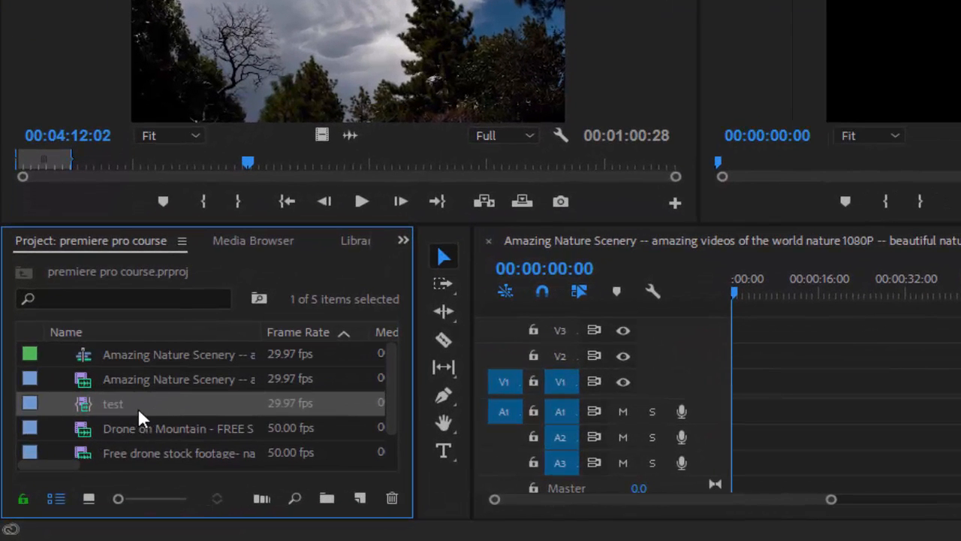
{"action": "scroll", "coordinate": [135, 416], "scroll_direction": "down", "scroll_amount": 1}
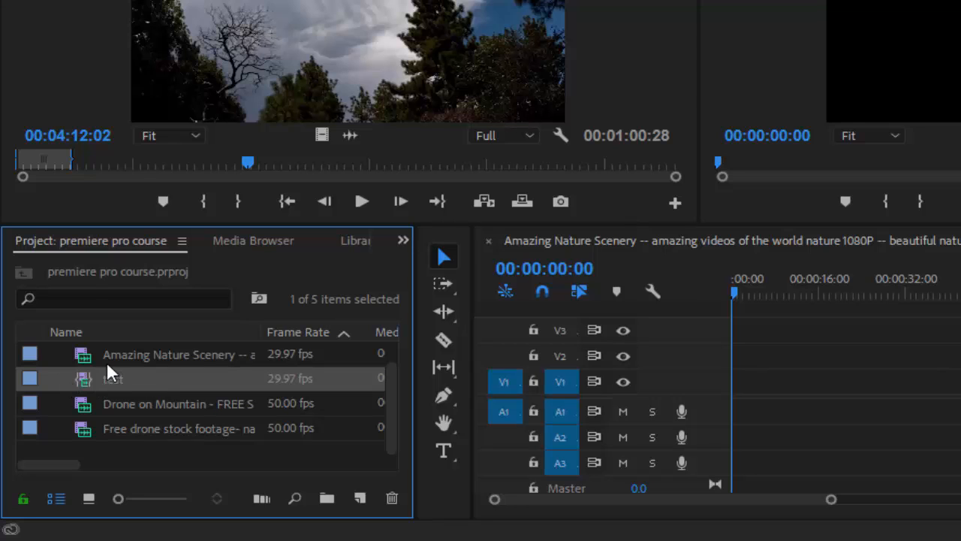
- Mark a new in point on the source clip at 00:04:12:02 and try placing the test subclip on the timeline
{"action": "left_click", "coordinate": [243, 171]}
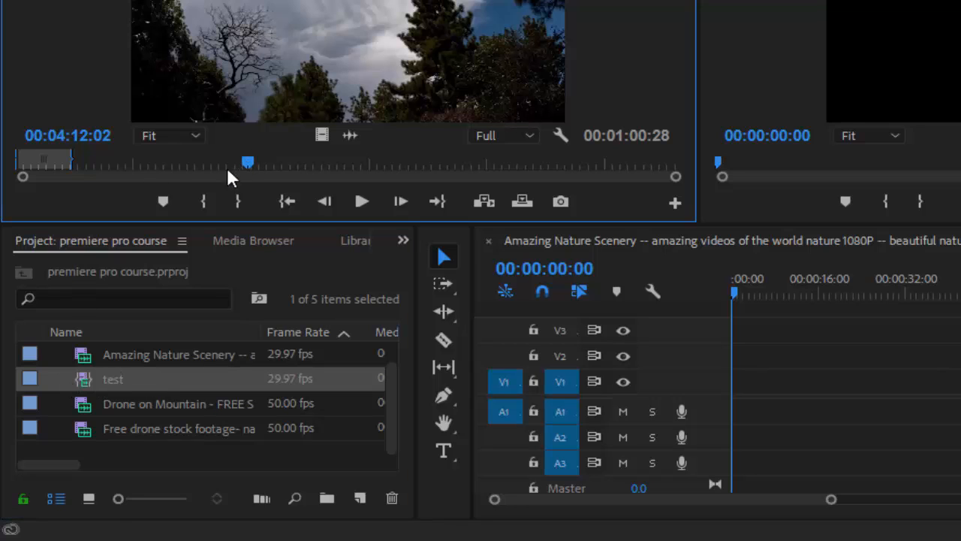
{"action": "left_click", "coordinate": [208, 195]}
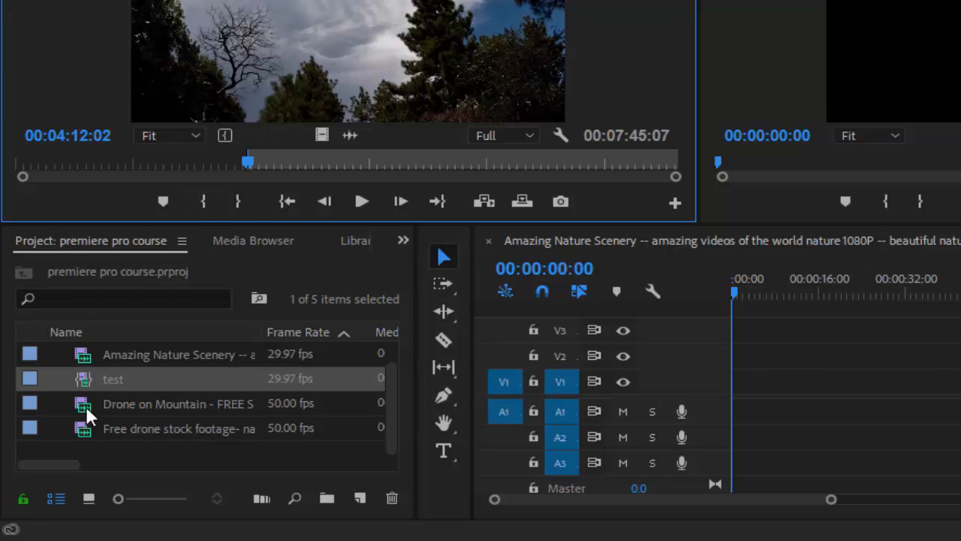
{"action": "left_click_drag", "start_coordinate": [112, 384], "coordinate": [759, 404]}
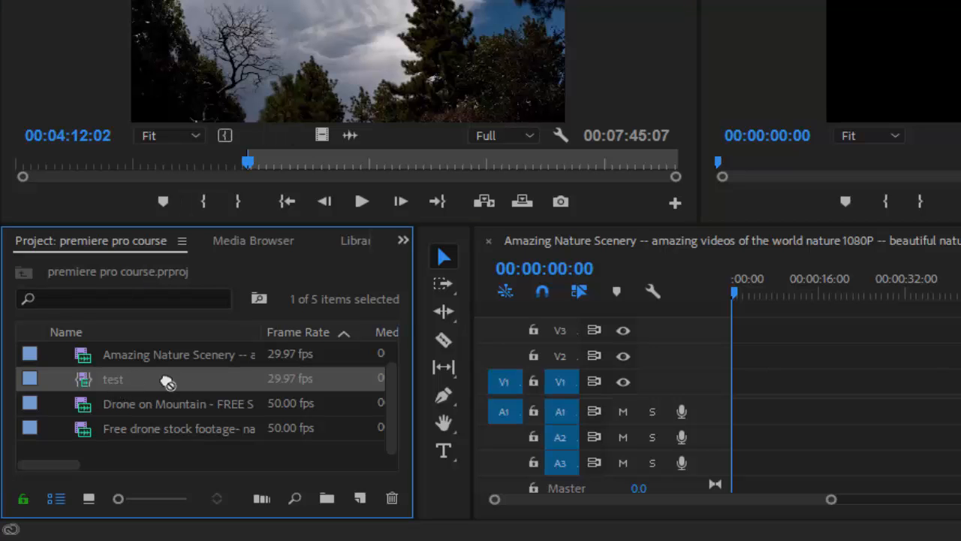
{"action": "left_click_drag", "start_coordinate": [634, 417], "coordinate": [589, 448]}
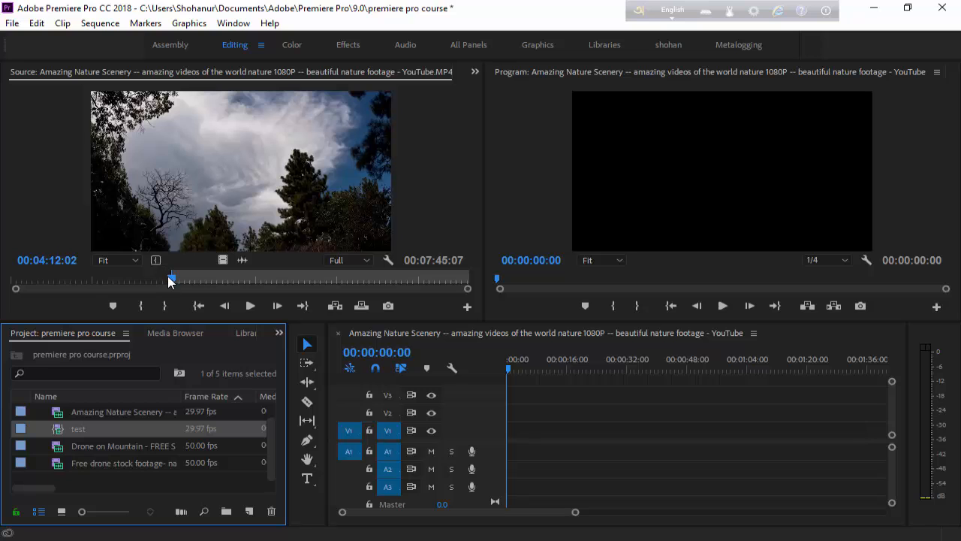
- Mark the source clip's out point at about 00:06:23:29
{"action": "left_click_drag", "start_coordinate": [170, 278], "coordinate": [256, 266]}
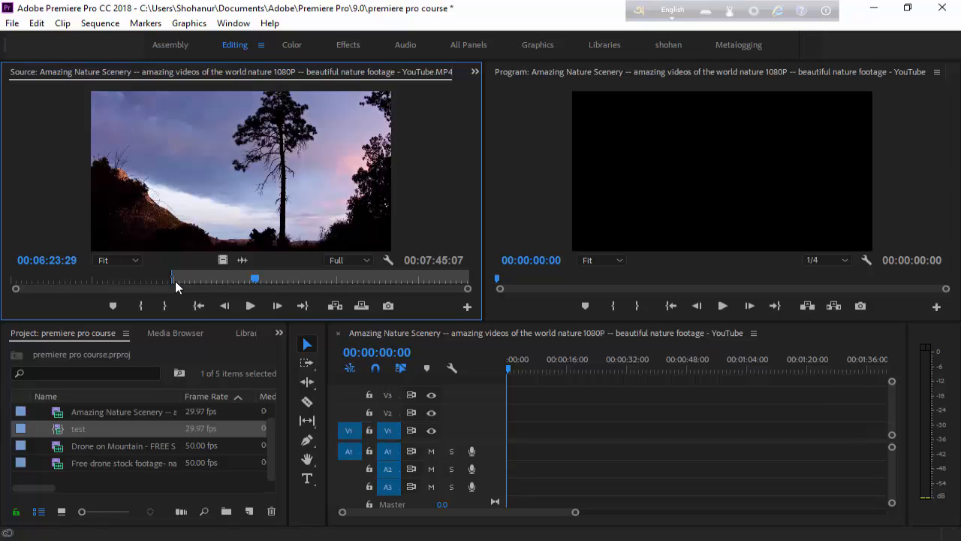
{"action": "key", "text": "o"}
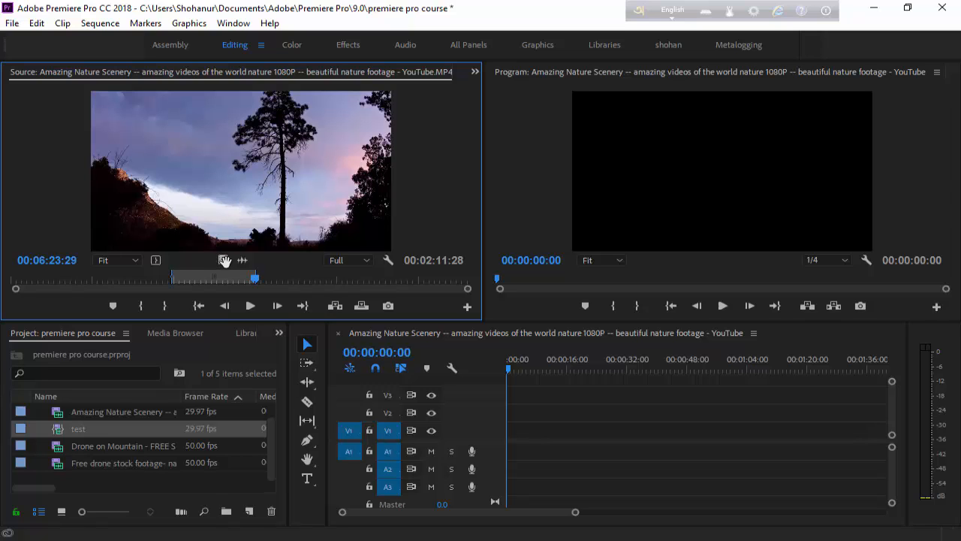
- Place only the video of the marked source range on V1, and only its audio on A1 at a different time
{"action": "left_click_drag", "start_coordinate": [224, 260], "coordinate": [522, 486]}
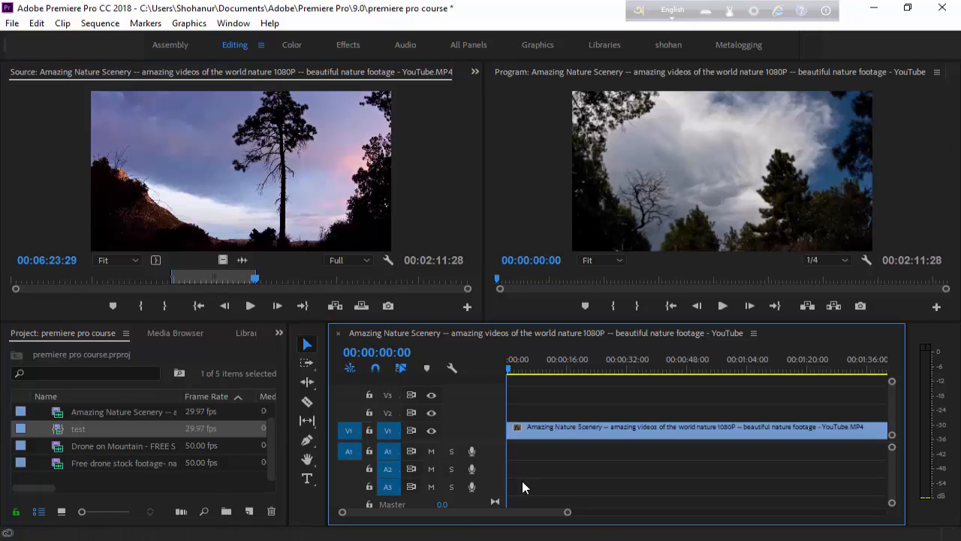
{"action": "left_click_drag", "start_coordinate": [568, 512], "coordinate": [667, 520]}
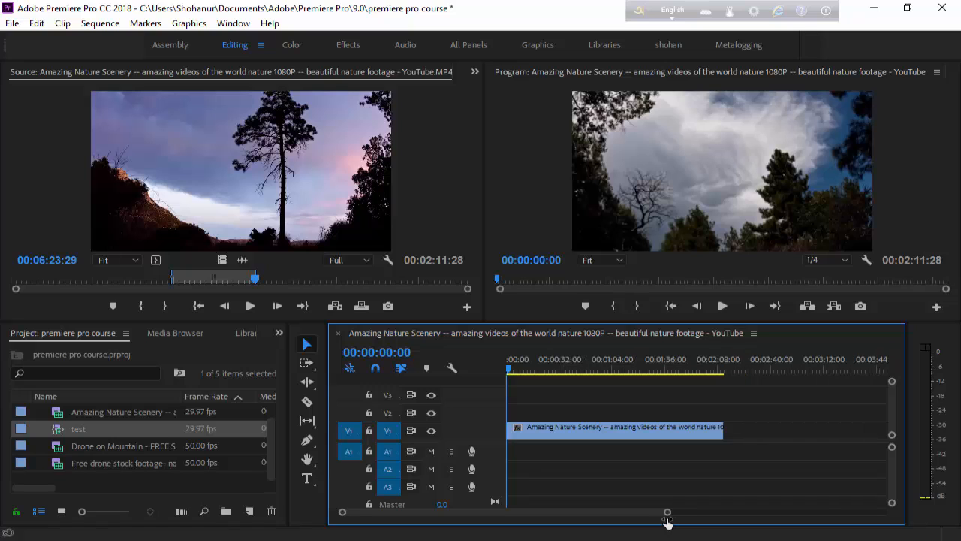
{"action": "left_click_drag", "start_coordinate": [244, 260], "coordinate": [324, 429]}
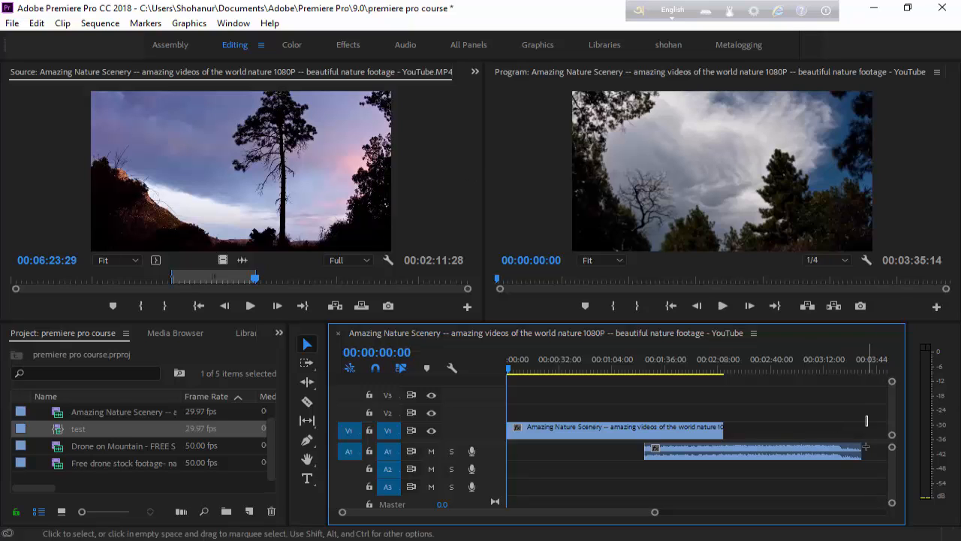
- Delete the separate video and audio clips from the timeline and return the sequence playhead to 00:00:00:00
{"action": "left_click_drag", "start_coordinate": [866, 447], "coordinate": [539, 479]}
{"action": "key", "text": "Delete"}
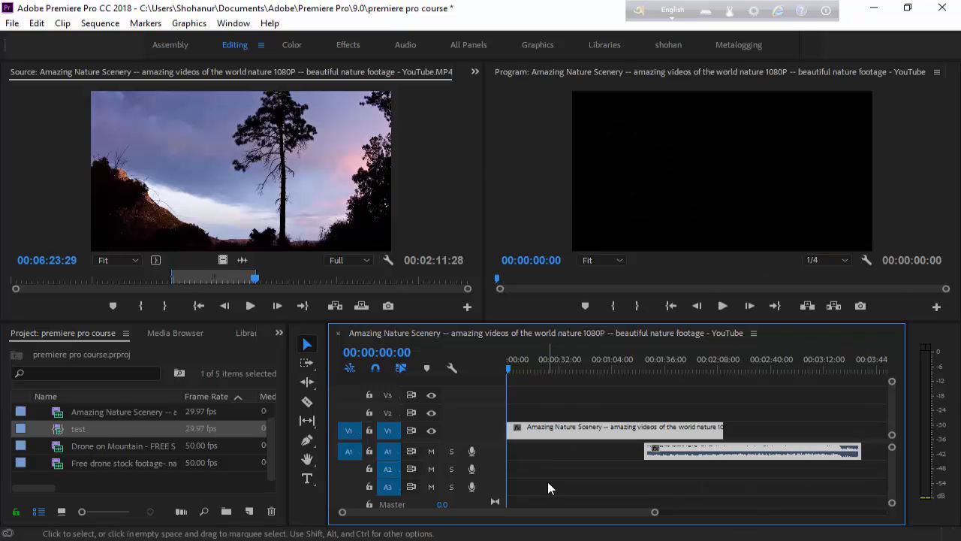
{"action": "left_click_drag", "start_coordinate": [516, 368], "coordinate": [425, 368]}
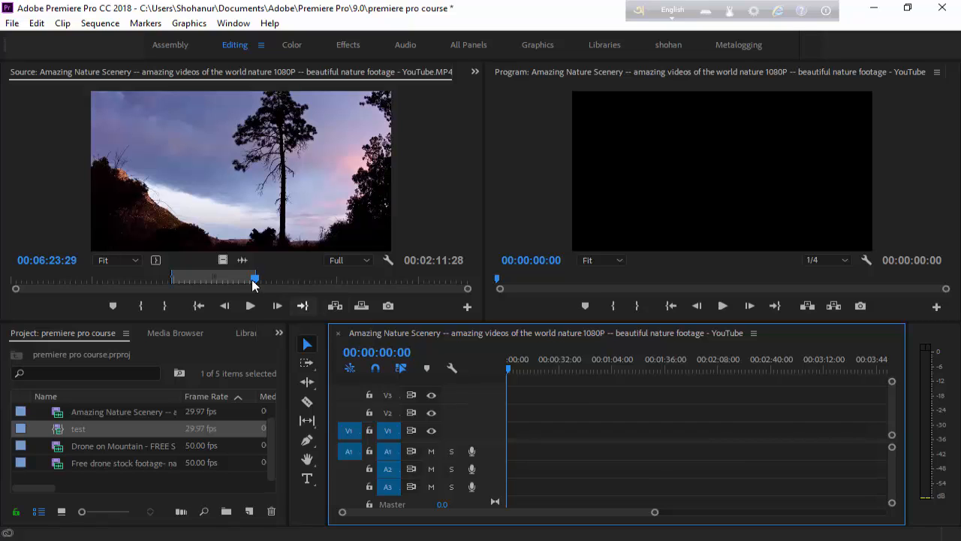
{"action": "left_click_drag", "start_coordinate": [510, 372], "coordinate": [478, 407]}
- Insert the marked source range at the sequence playhead, and delete the inserted clips
{"action": "left_click", "coordinate": [338, 305]}
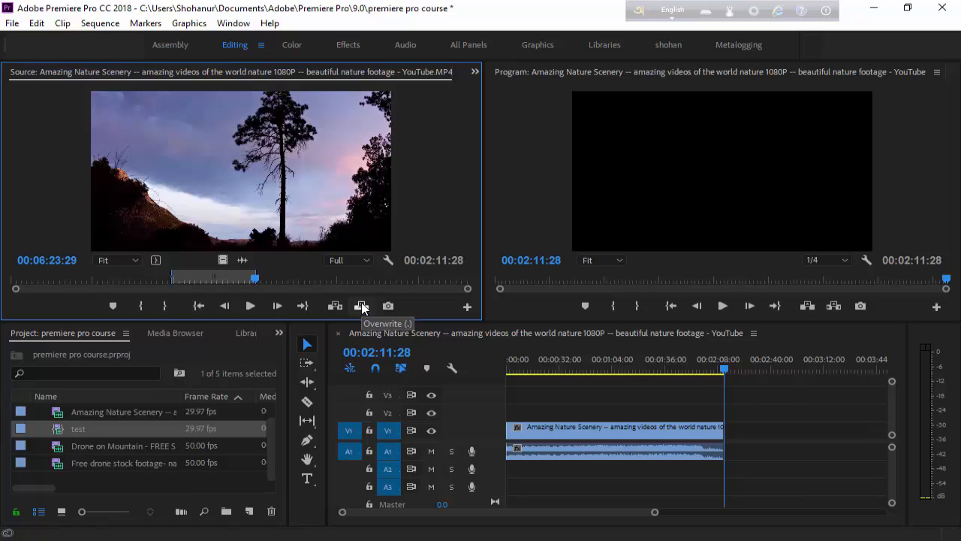
{"action": "left_click", "coordinate": [821, 432]}
{"action": "key", "text": "Delete"}
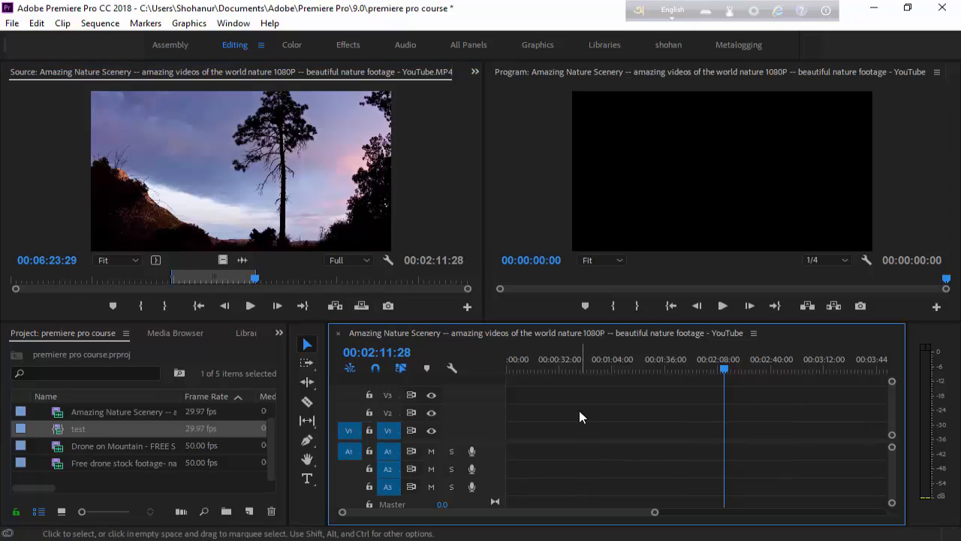
- Insert the marked source range at the start of the timeline and place the Drone on Mountain clip behind it
{"action": "left_click_drag", "start_coordinate": [563, 364], "coordinate": [479, 385]}
{"action": "key", "text": "comma"}
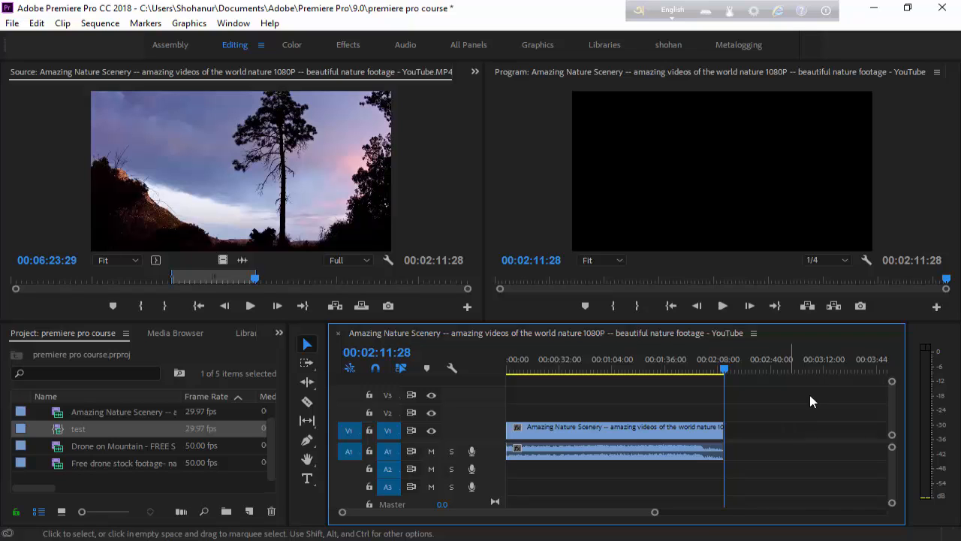
{"action": "left_click", "coordinate": [93, 473]}
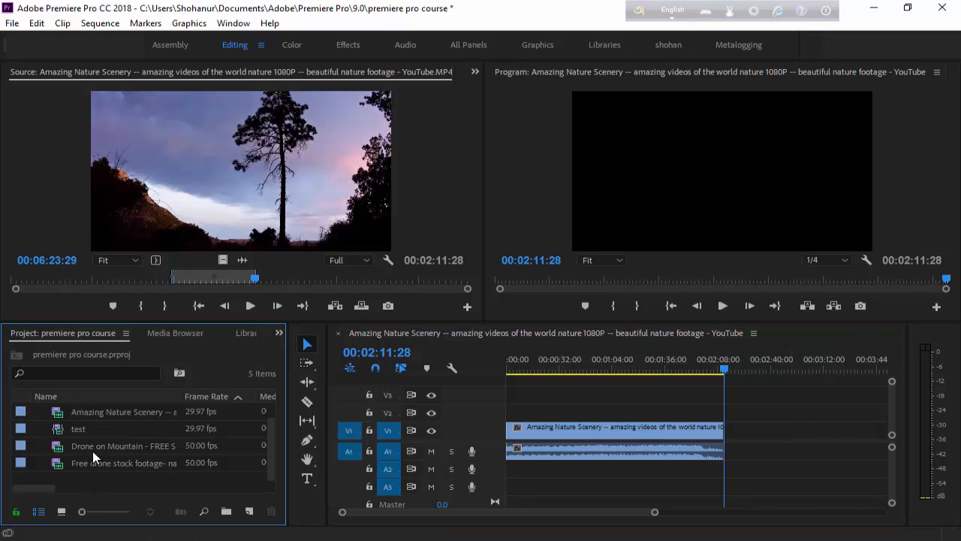
{"action": "left_click_drag", "start_coordinate": [92, 451], "coordinate": [746, 434]}
{"action": "left_click", "coordinate": [790, 431]}
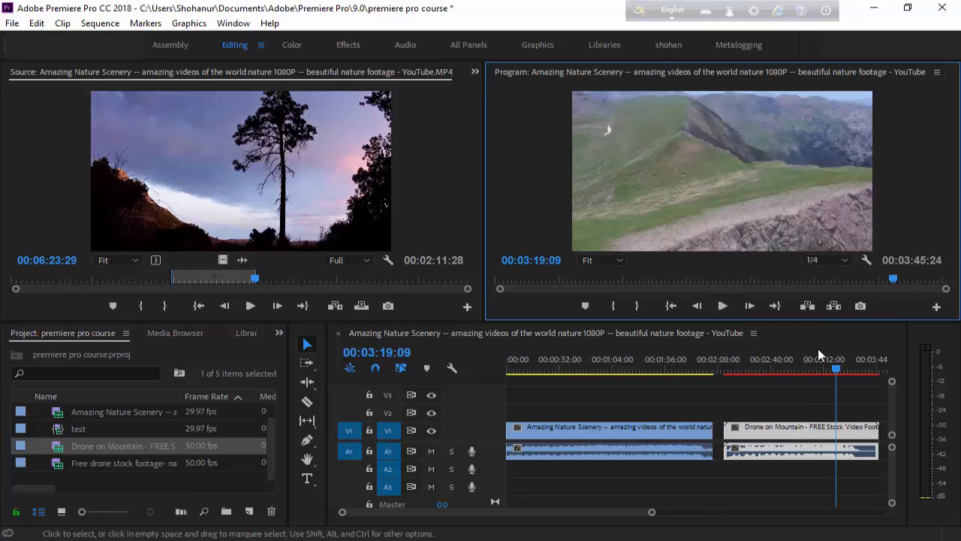
- Overwrite the timeline with the marked source range from about 00:02:35:07, and inspect the footage on both sides of the edit
{"action": "left_click_drag", "start_coordinate": [832, 370], "coordinate": [763, 443]}
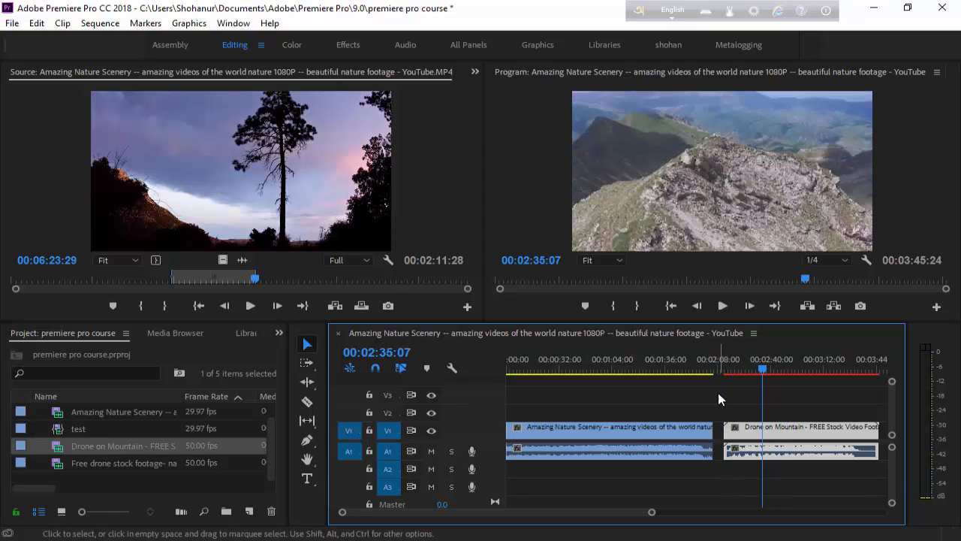
{"action": "left_click", "coordinate": [359, 306]}
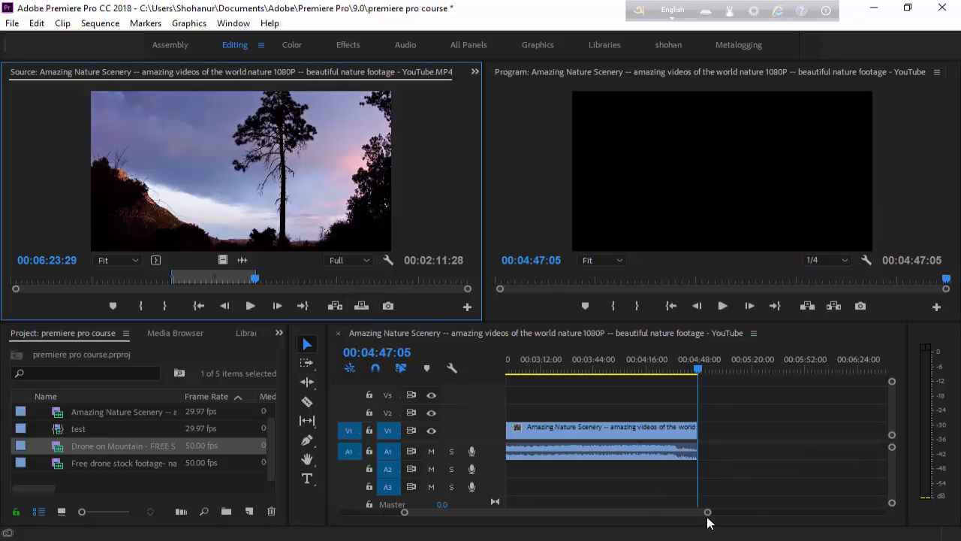
{"action": "left_click_drag", "start_coordinate": [707, 512], "coordinate": [790, 512]}
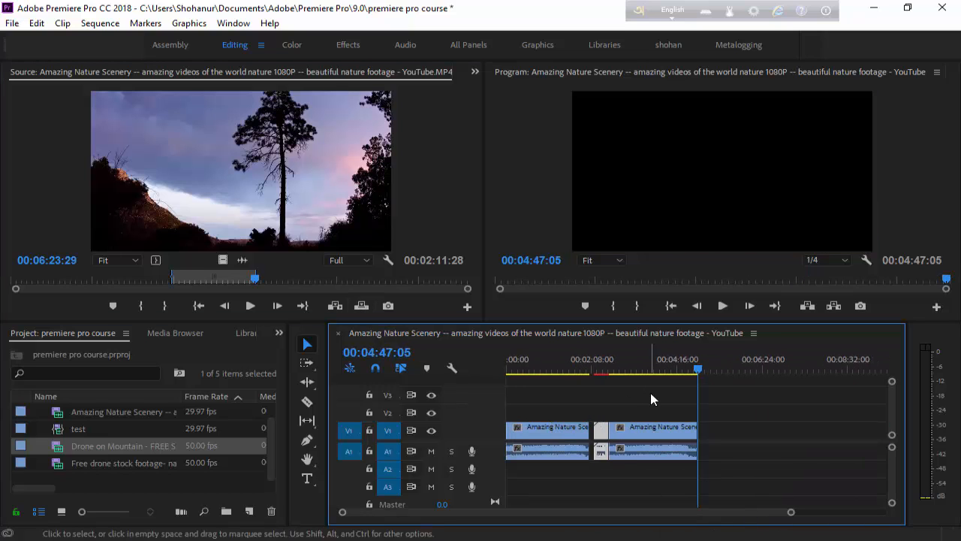
{"action": "left_click", "coordinate": [604, 371]}
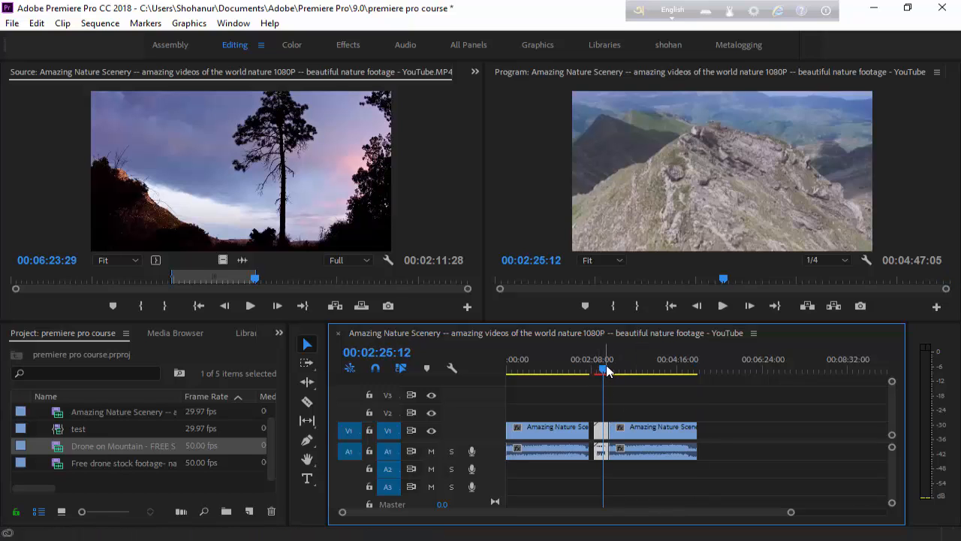
{"action": "left_click", "coordinate": [624, 367]}
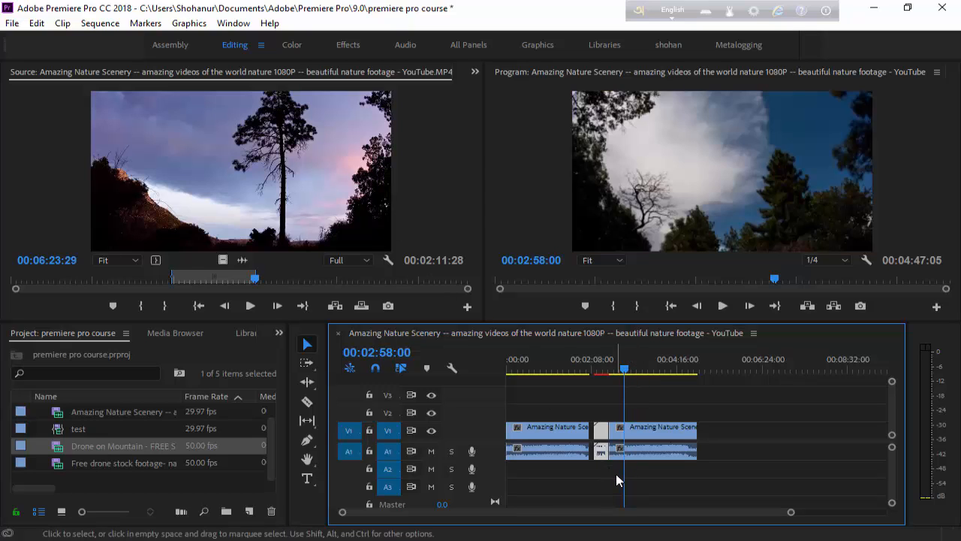
{"action": "left_click", "coordinate": [698, 367]}
- Delete all clips from the timeline and return the sequence playhead to 00:00:00:00
{"action": "left_click_drag", "start_coordinate": [759, 400], "coordinate": [437, 501]}
{"action": "key", "text": "Delete"}
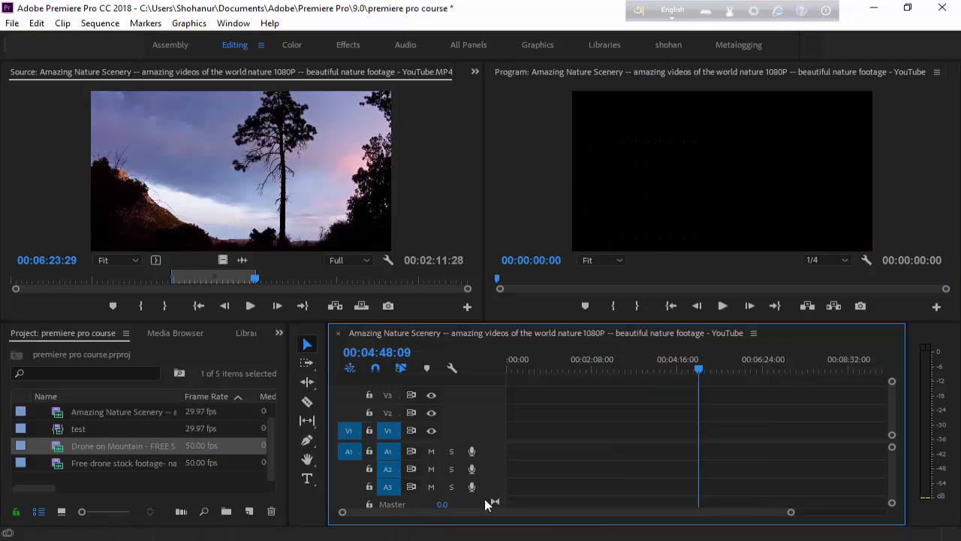
{"action": "left_click_drag", "start_coordinate": [790, 511], "coordinate": [742, 511]}
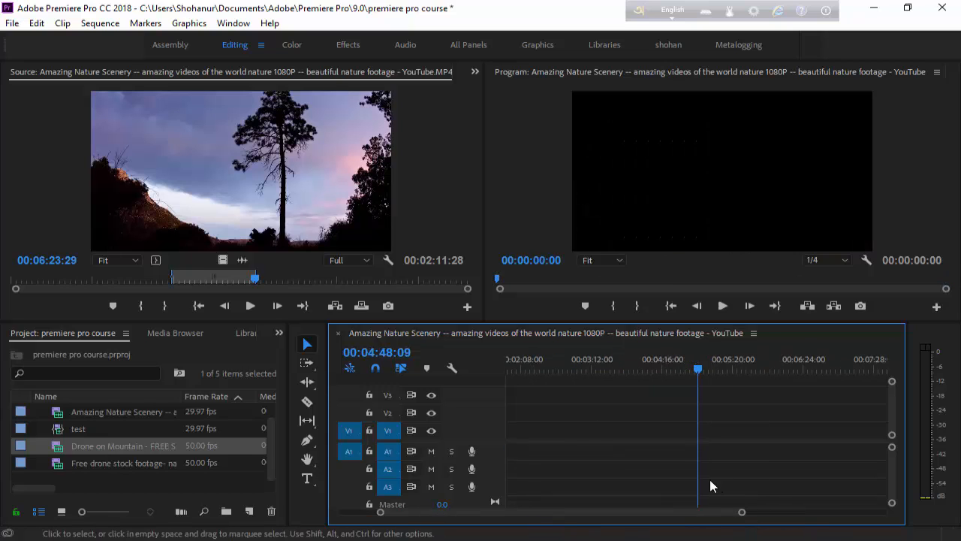
{"action": "key", "text": "Home"}
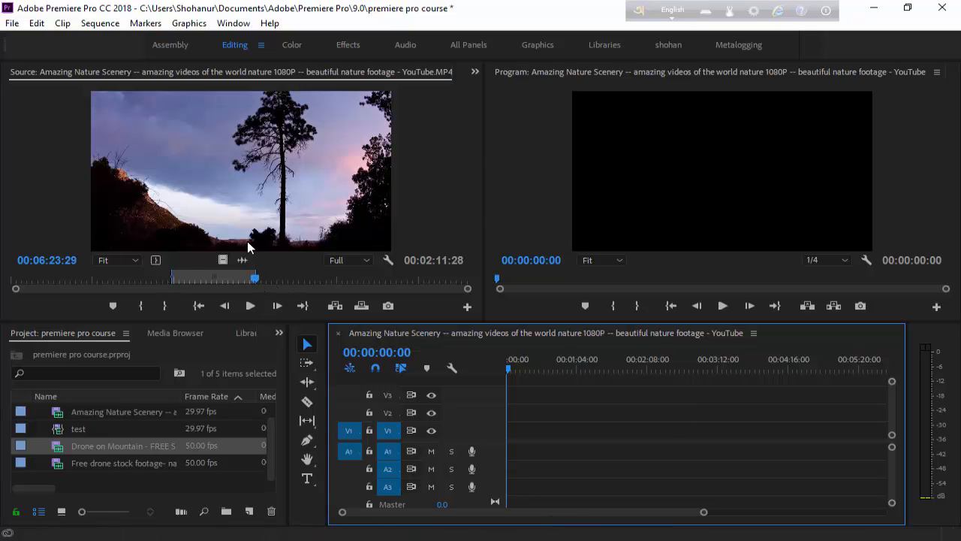
- Add a marker to the source clip at about 00:01:54:07, and scrub on to about 00:03:44:29
{"action": "left_click", "coordinate": [330, 279]}
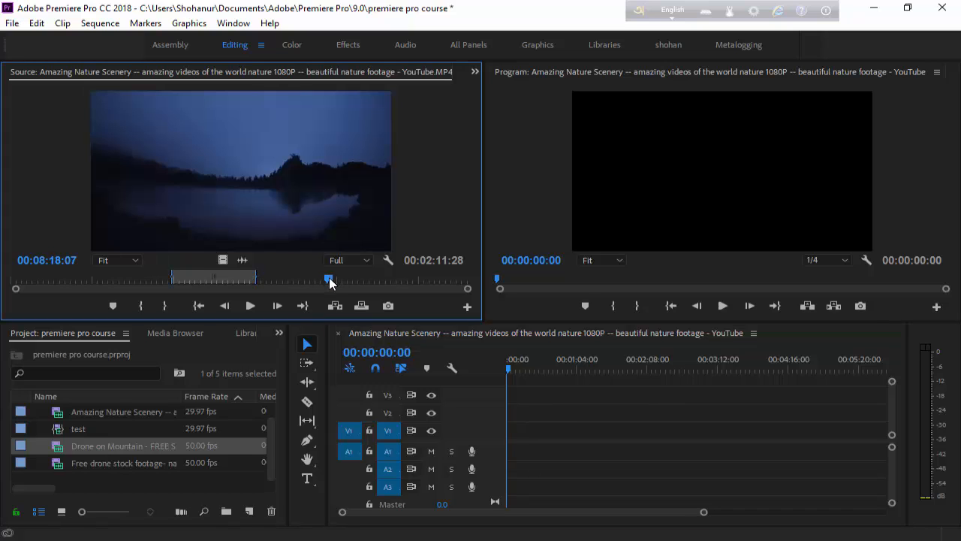
{"action": "left_click_drag", "start_coordinate": [319, 281], "coordinate": [82, 285]}
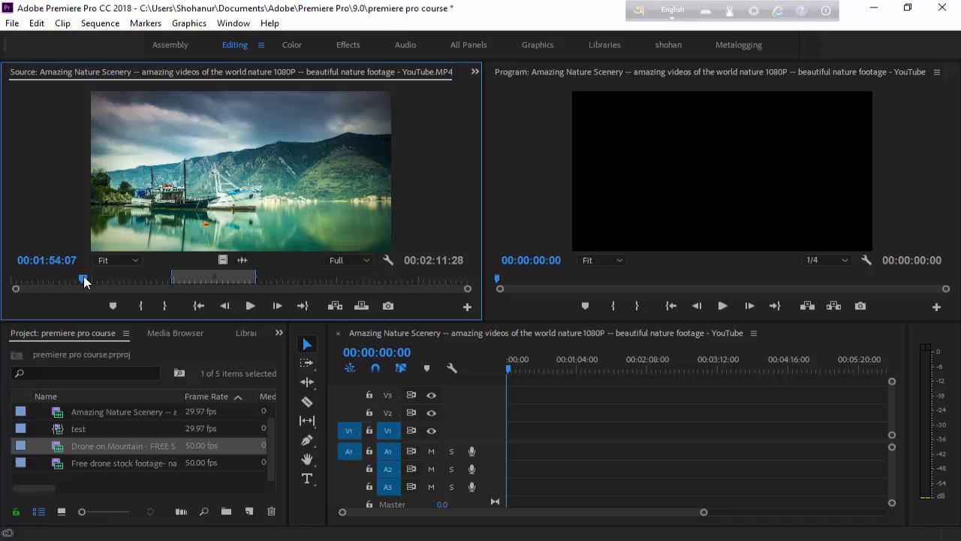
{"action": "left_click", "coordinate": [113, 306]}
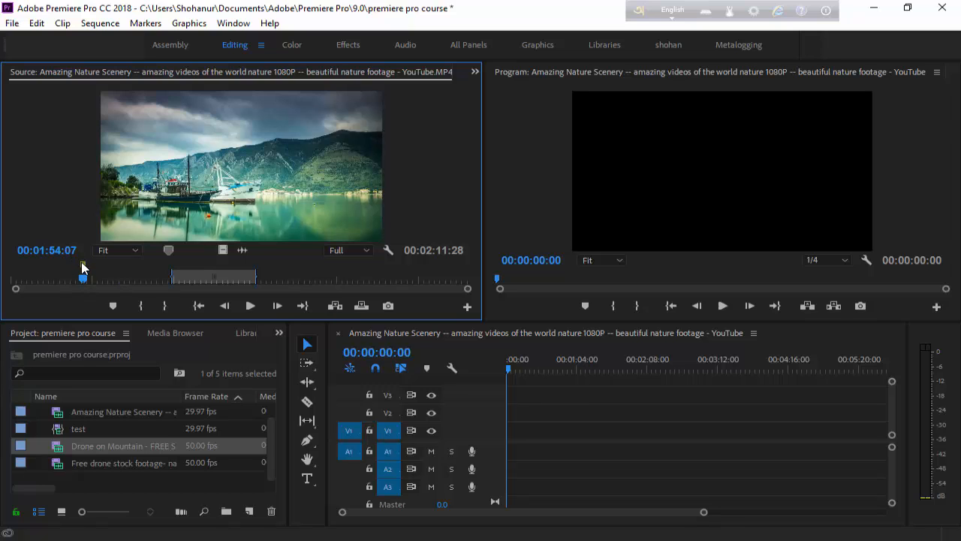
{"action": "left_click_drag", "start_coordinate": [81, 280], "coordinate": [153, 284]}
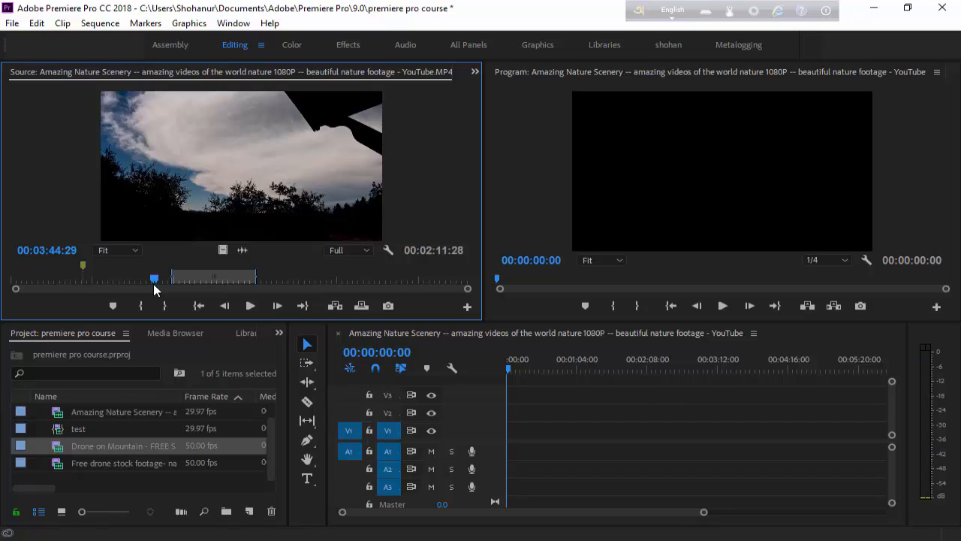
- Add a marker to the source clip at 00:03:44:29, and return the playhead to the first marker from about 00:08:50:01
{"action": "left_click", "coordinate": [113, 305]}
{"action": "left_click", "coordinate": [350, 279]}
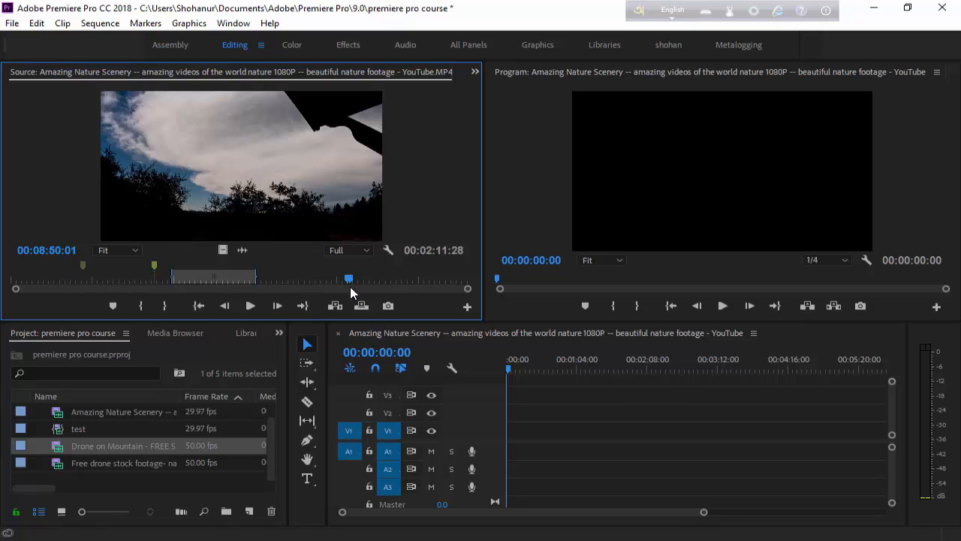
{"action": "left_click", "coordinate": [154, 265]}
{"action": "left_click", "coordinate": [83, 264]}
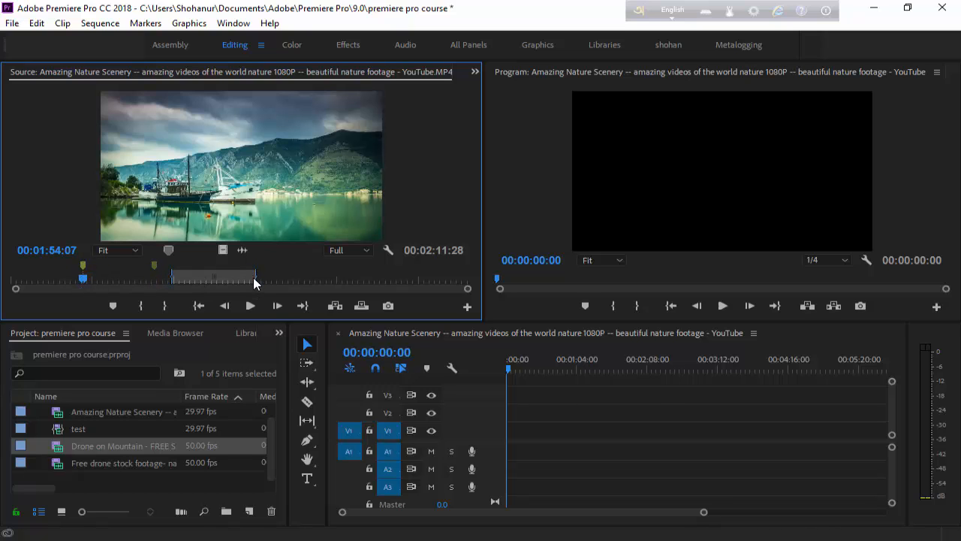
- Move the source range's in point to 00:01:37:23, and jump the playhead to the in point and on to the out point
{"action": "mouse_move", "coordinate": [173, 277]}
{"action": "left_mouse_down"}
{"action": "mouse_move", "coordinate": [73, 277]}
{"action": "mouse_move", "coordinate": [196, 273]}
{"action": "mouse_move", "coordinate": [178, 277]}
{"action": "left_mouse_up"}
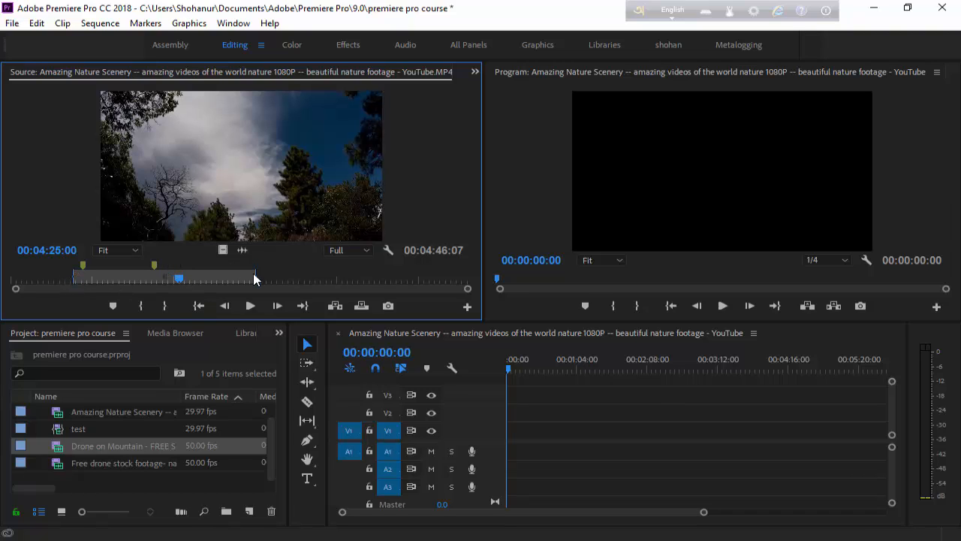
{"action": "left_click", "coordinate": [197, 306]}
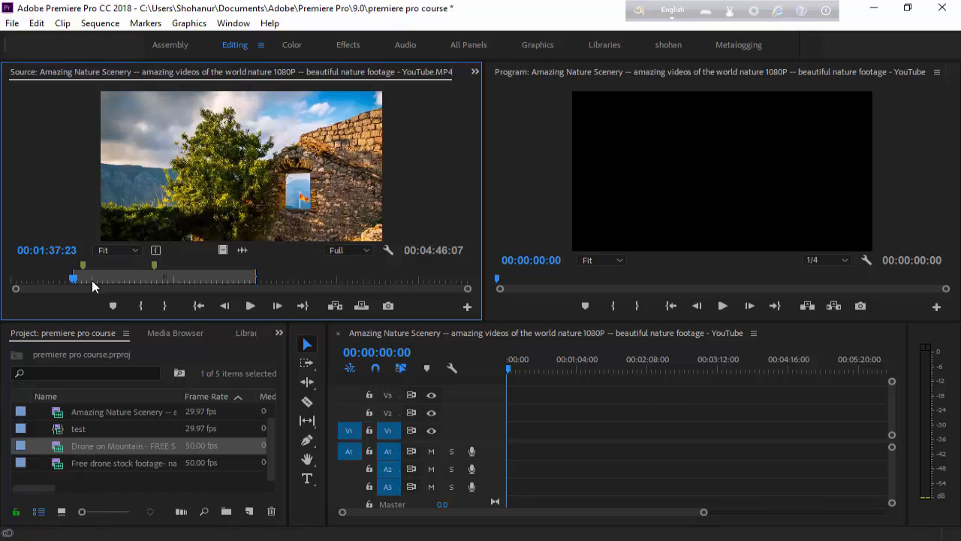
{"action": "left_click", "coordinate": [300, 306]}
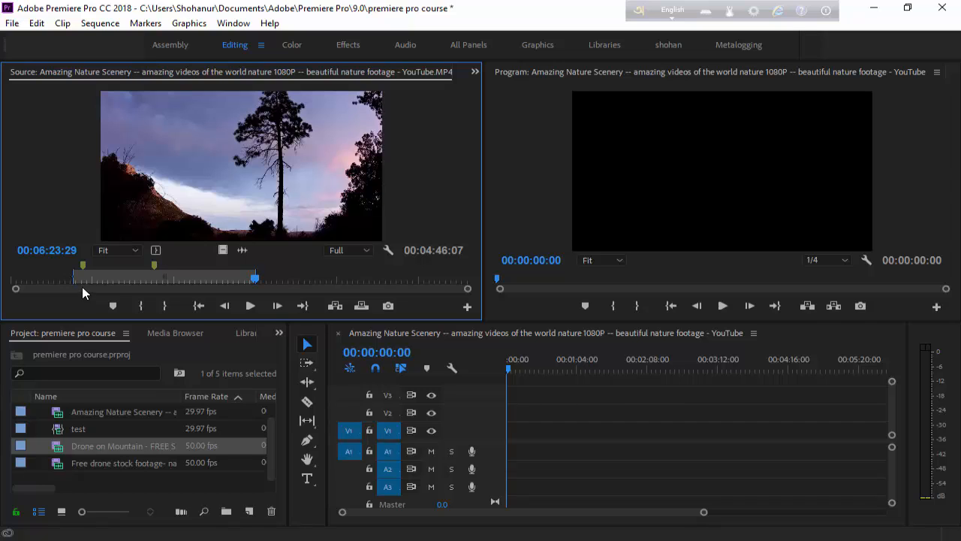
- Place the source playhead at about 00:03:20:07, and go to the in point and from there to the out point
{"action": "key", "text": "shift+i"}
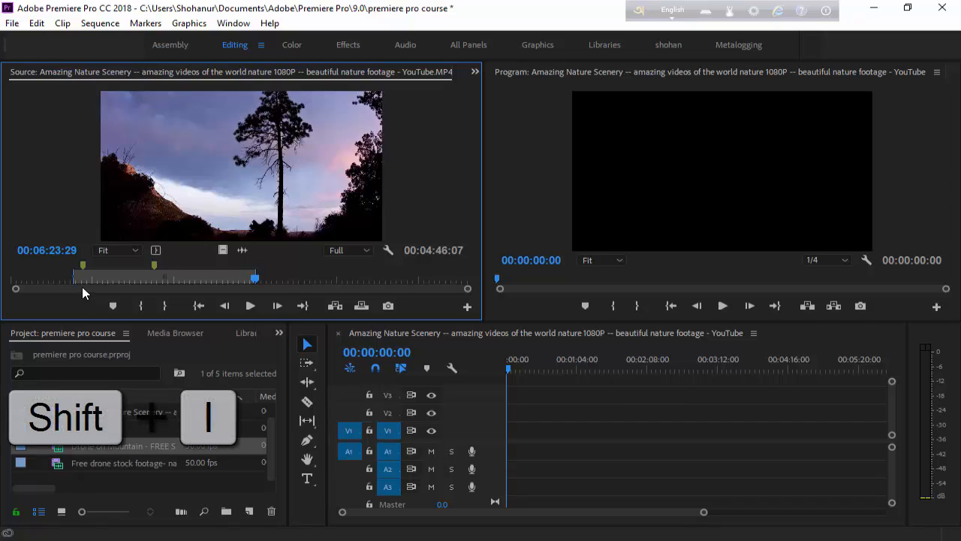
{"action": "left_click", "coordinate": [140, 272]}
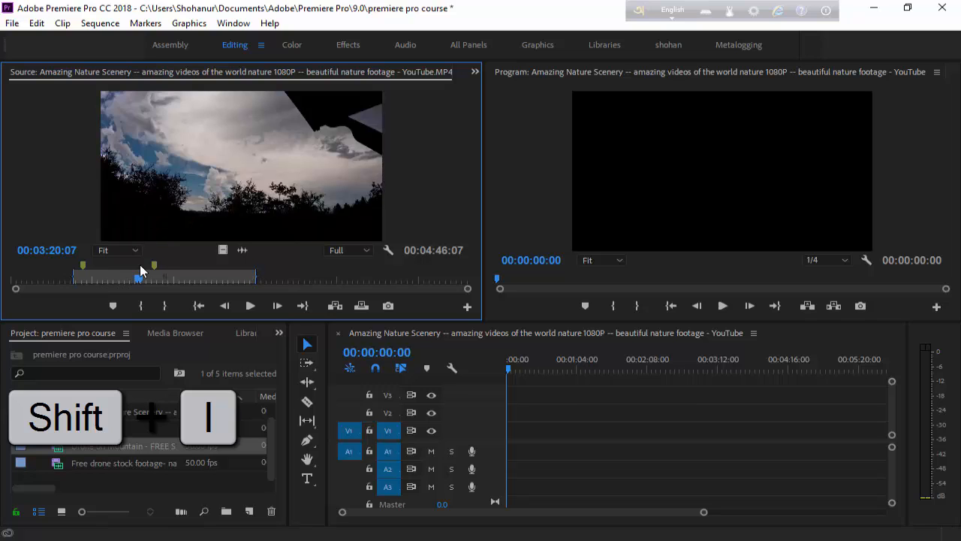
{"action": "key", "text": "shift+i"}
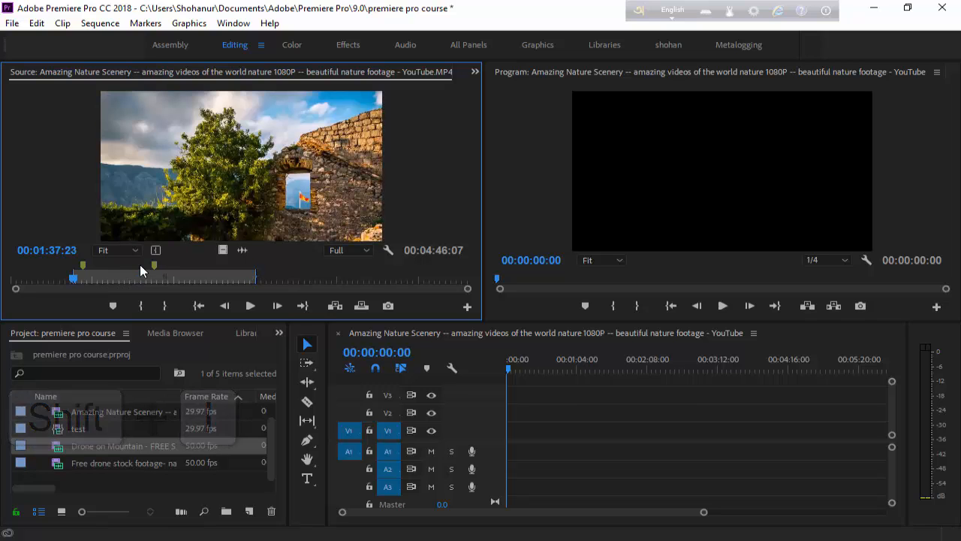
{"action": "key", "text": "shift+o"}
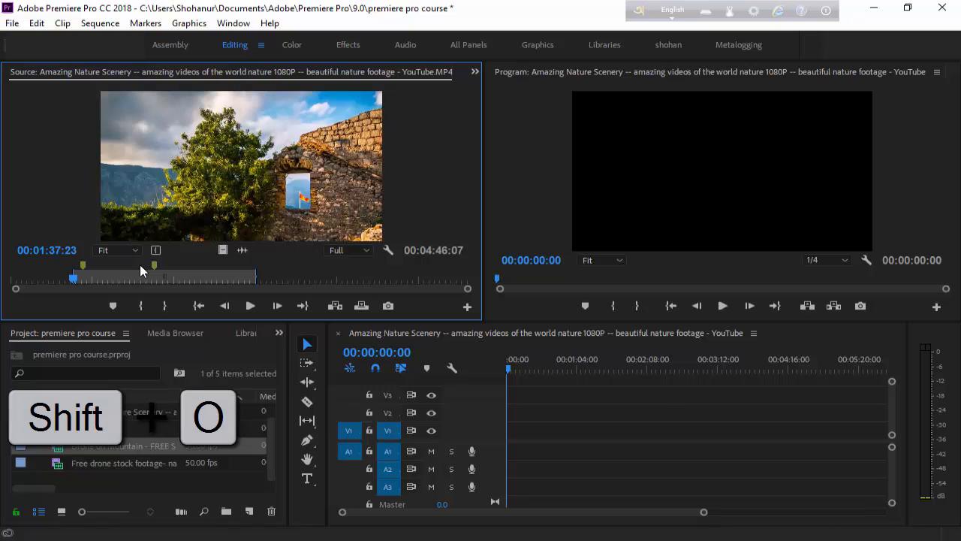
{"action": "key", "text": "shift+o"}
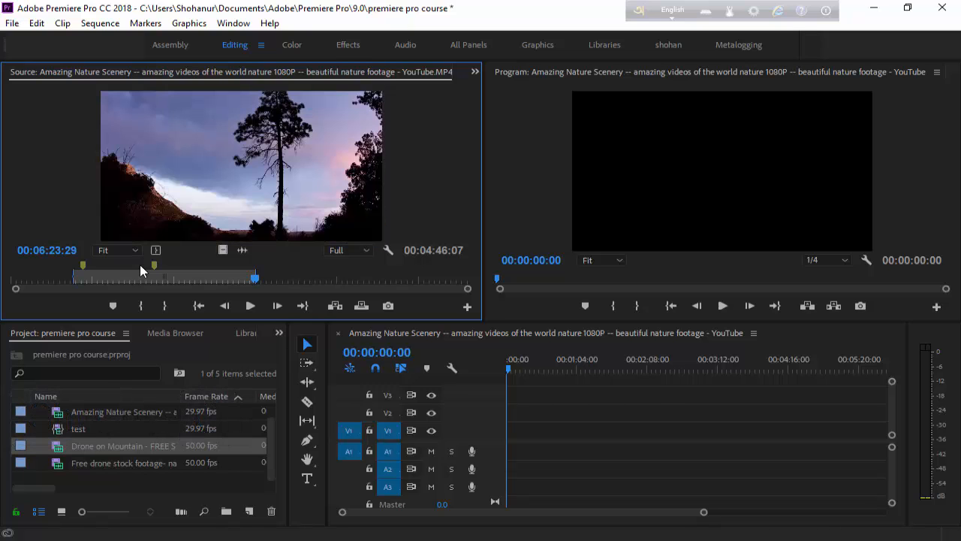
- Play a short stretch of the source clip from about 00:04:53:08, and stop playback
{"action": "left_click", "coordinate": [197, 277]}
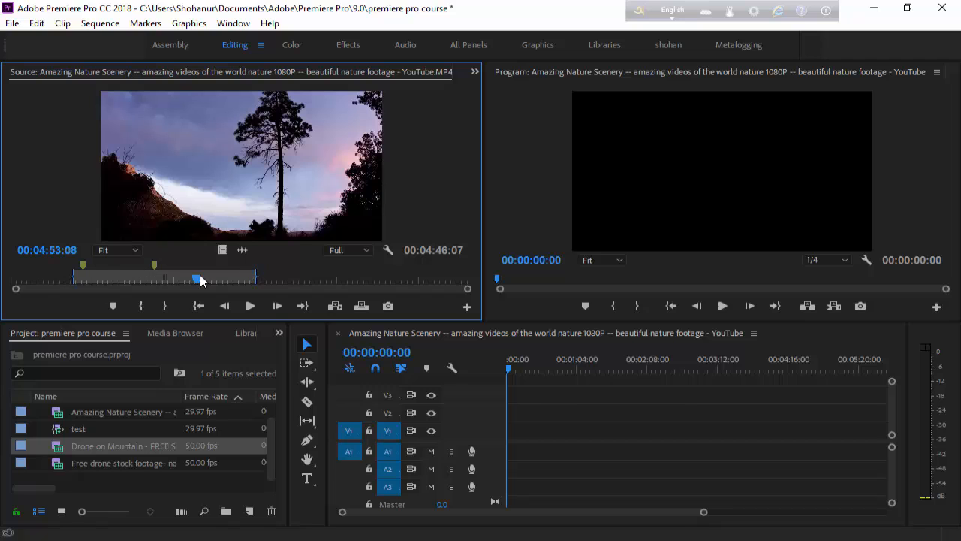
{"action": "left_click", "coordinate": [252, 305]}
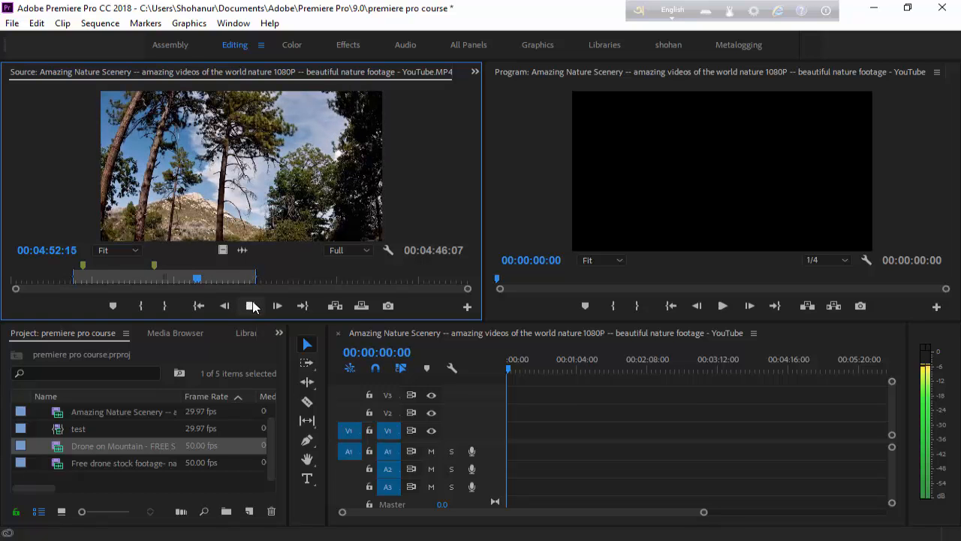
{"action": "left_click", "coordinate": [252, 306]}
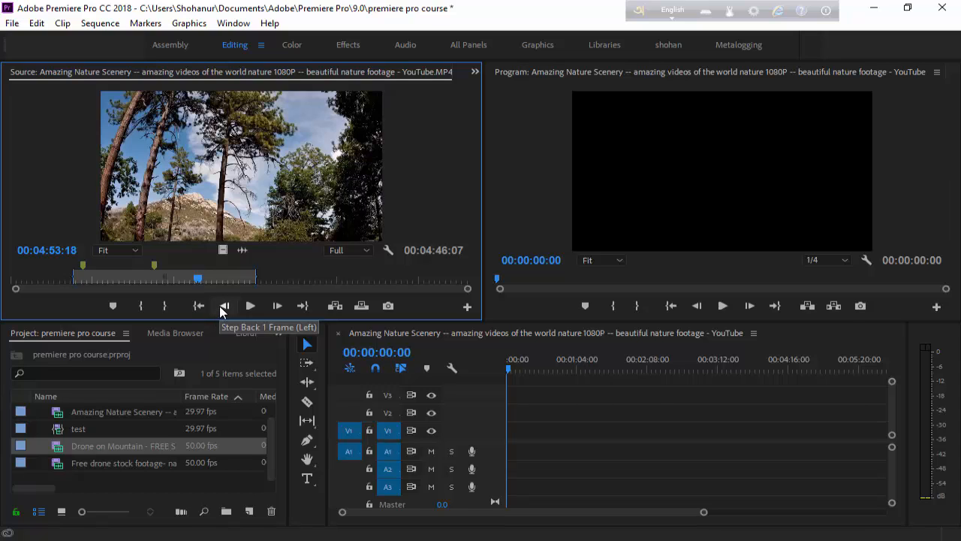
- Step the source playhead back four single frames, and move it back two five-frame jumps to 00:04:53:04
{"action": "left_click", "coordinate": [223, 306]}
{"action": "left_click", "coordinate": [223, 305]}
{"action": "left_click", "coordinate": [223, 305]}
{"action": "left_click", "coordinate": [223, 306]}
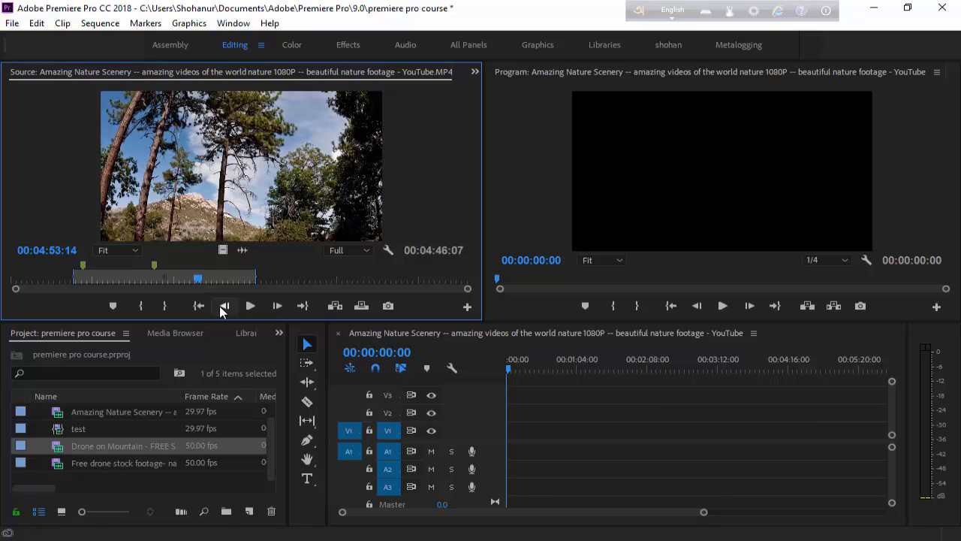
{"action": "left_click", "coordinate": [223, 307], "text": "shift"}
{"action": "left_click", "coordinate": [222, 307], "text": "shift"}
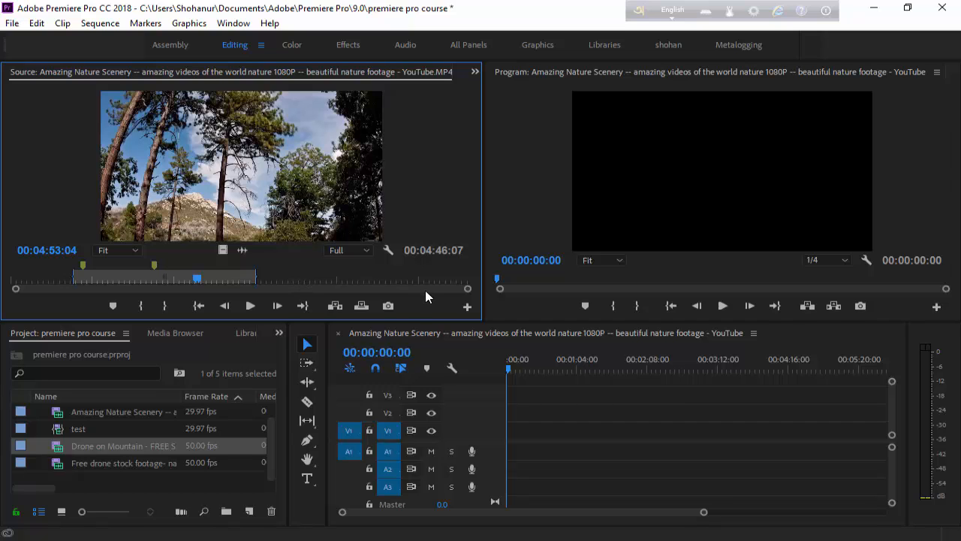
- Review the Source Monitor's available buttons in the Button Editor, cancel it, and mark the in point at 00:04:53:04
{"action": "left_click", "coordinate": [467, 308]}
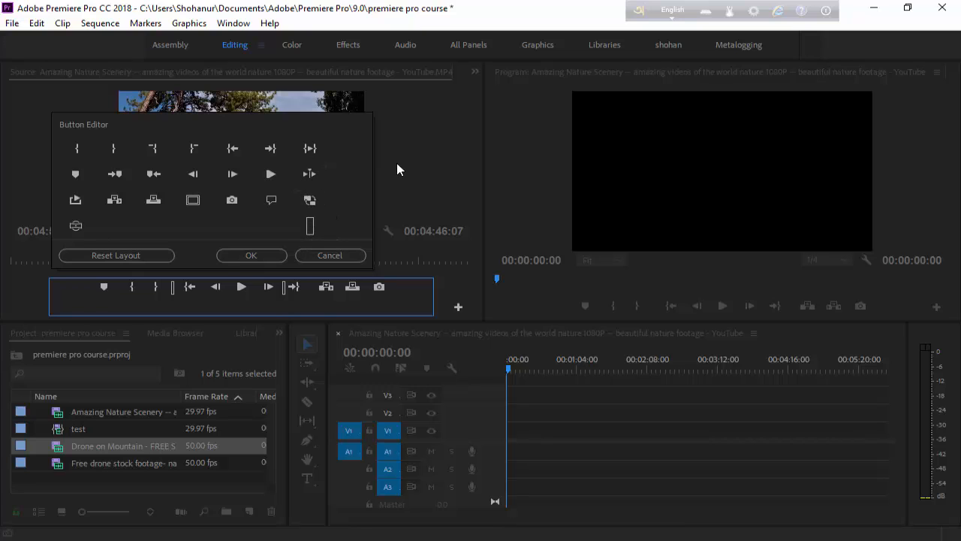
{"action": "left_click", "coordinate": [414, 157]}
{"action": "left_click", "coordinate": [333, 252]}
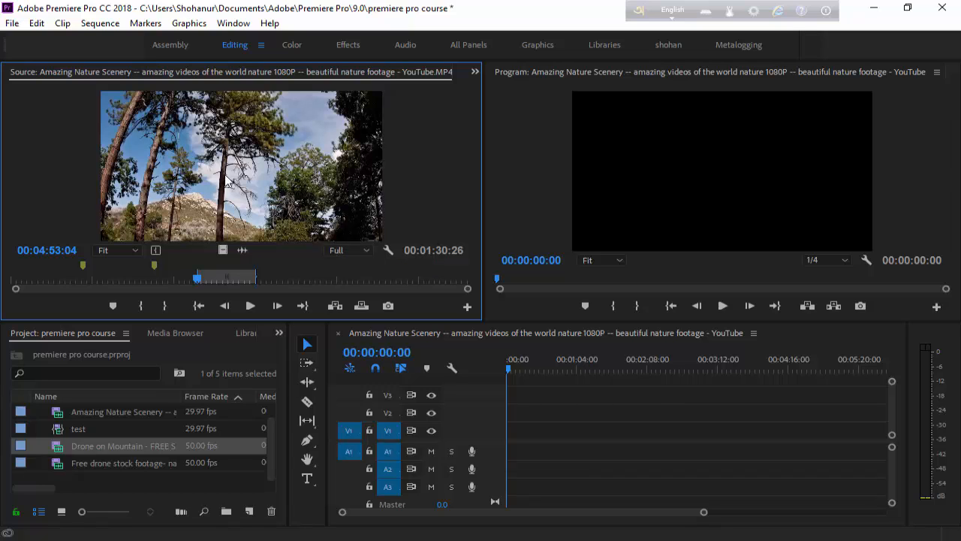
- Show the source clip's audio waveform, scrub through it to about 00:10:30:01, and adjust the waveform's vertical zoom
{"action": "left_click", "coordinate": [240, 251]}
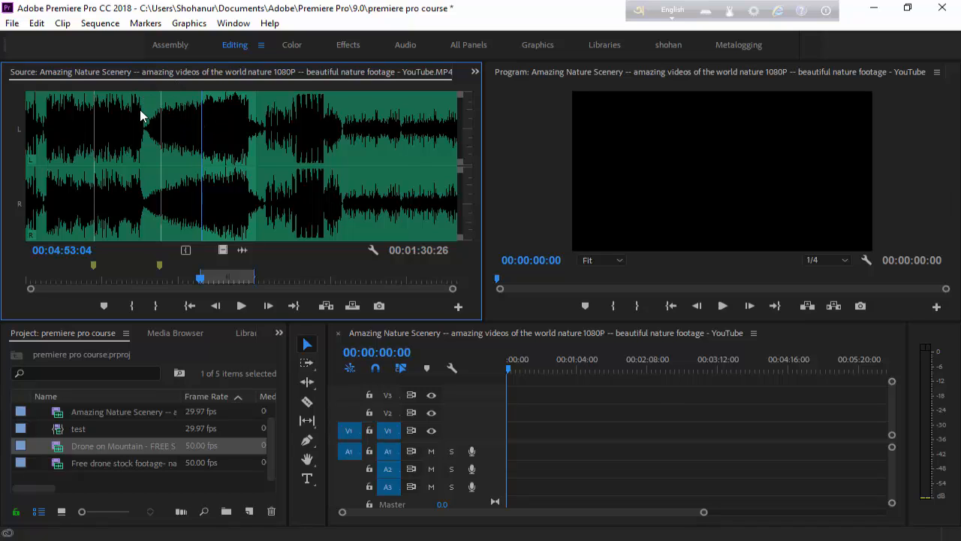
{"action": "left_click_drag", "start_coordinate": [143, 114], "coordinate": [405, 192]}
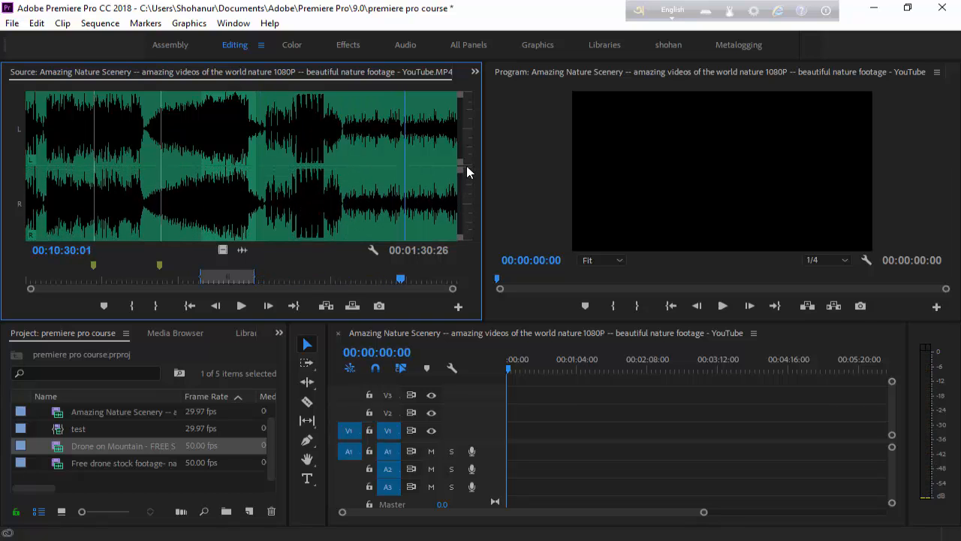
{"action": "left_click_drag", "start_coordinate": [467, 180], "coordinate": [469, 150]}
{"action": "mouse_move", "coordinate": [460, 157]}
{"action": "left_mouse_down"}
{"action": "mouse_move", "coordinate": [459, 142]}
{"action": "mouse_move", "coordinate": [467, 165]}
{"action": "left_mouse_up"}
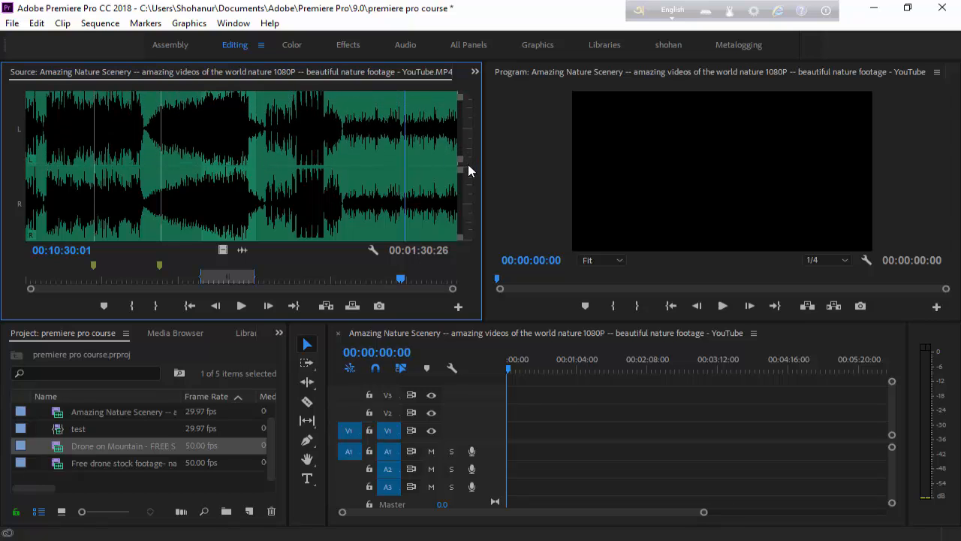